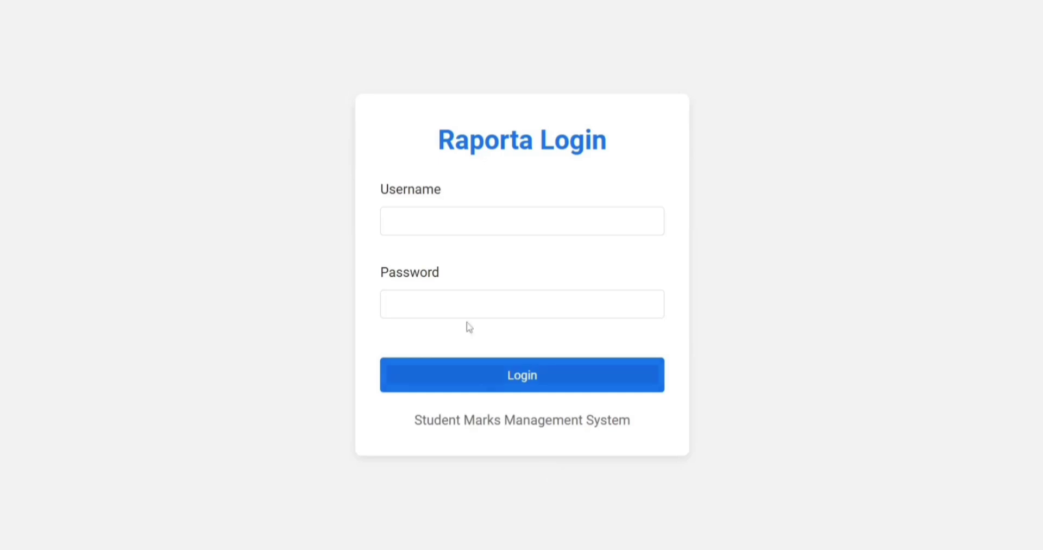
Sign in to Raporta using the saved school admin login.
click(451, 222)
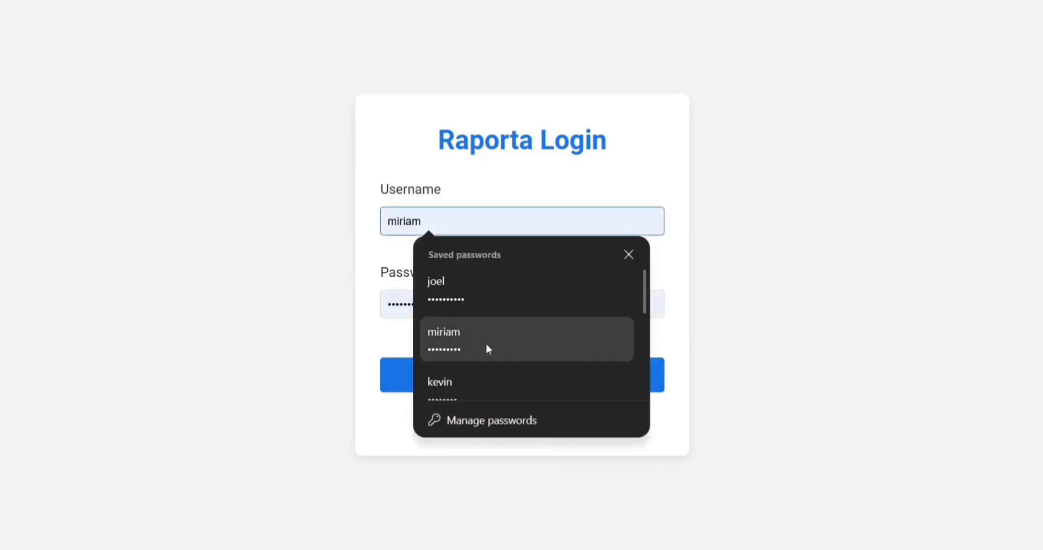
text(wonderland_admin)
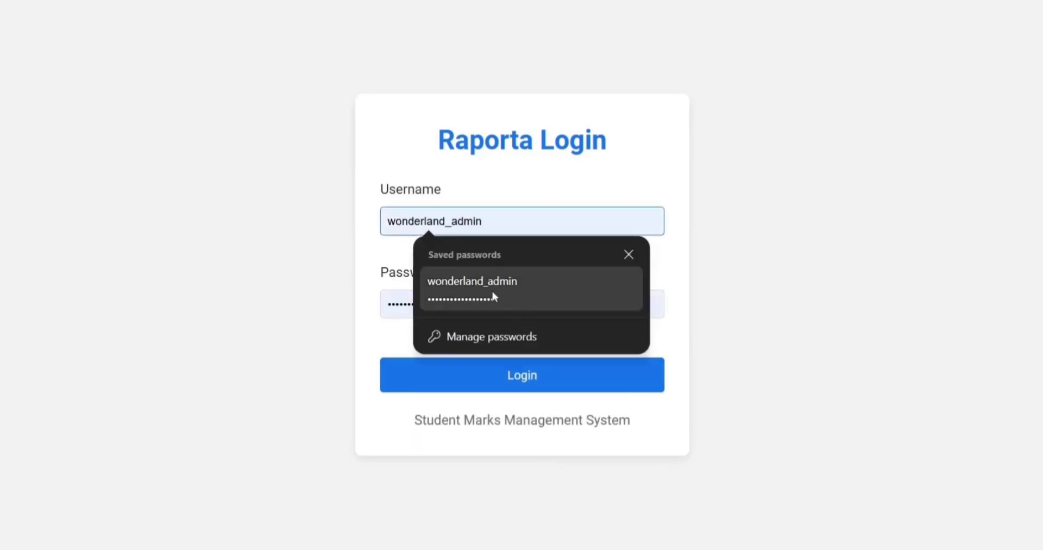
click(491, 291)
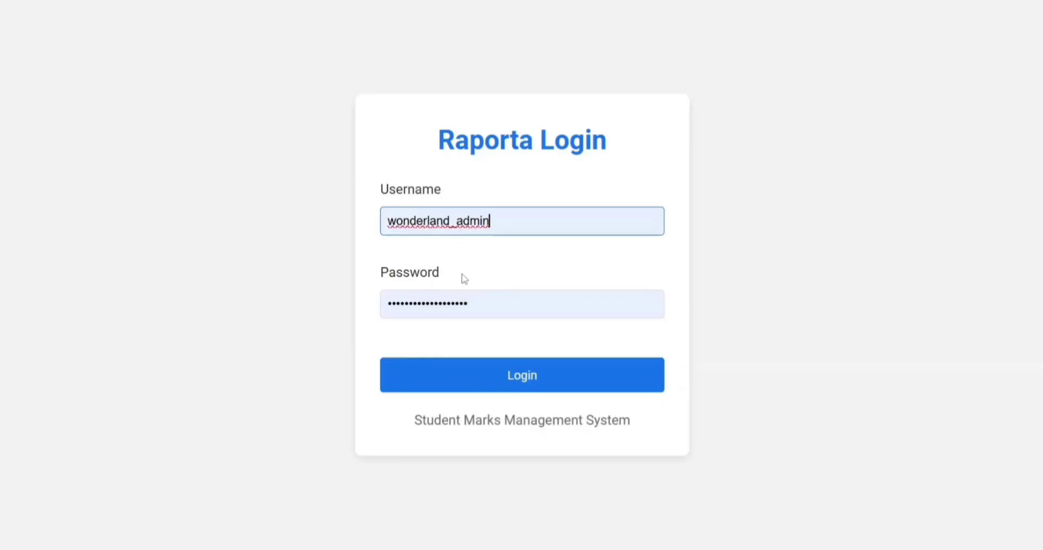
click(504, 387)
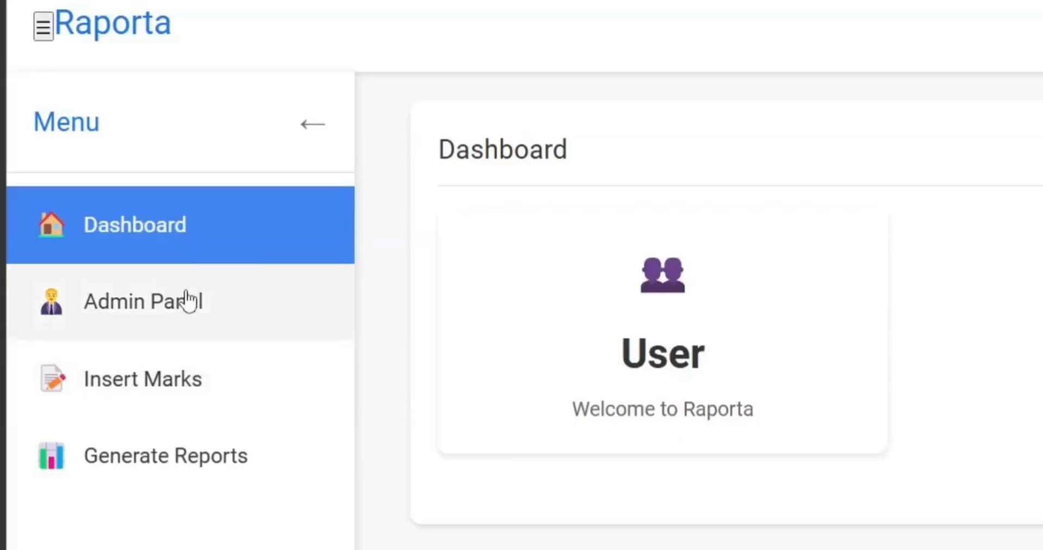
Look over the Insert Marks and Generate Reports pages, then return to the Dashboard.
click(188, 397)
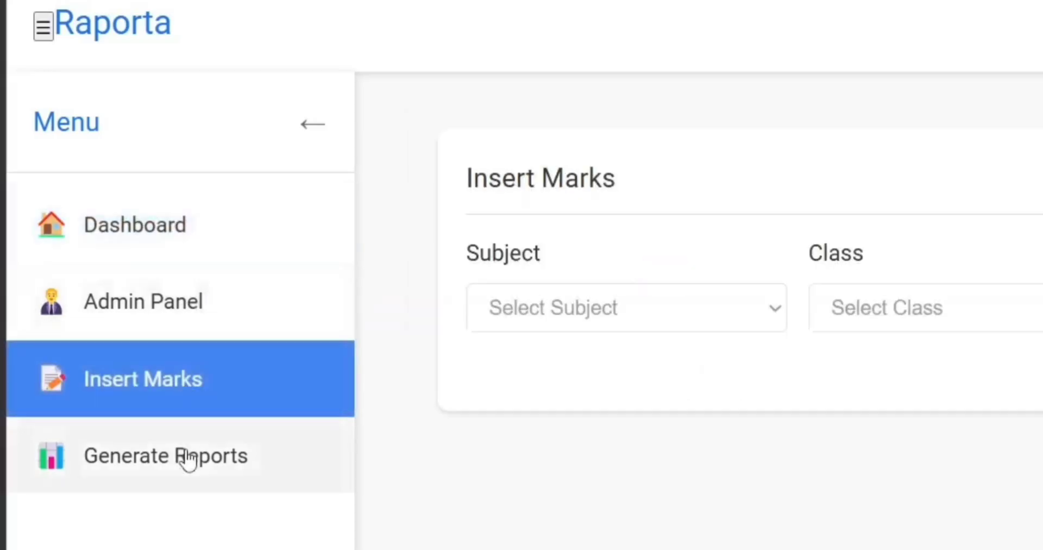
click(186, 458)
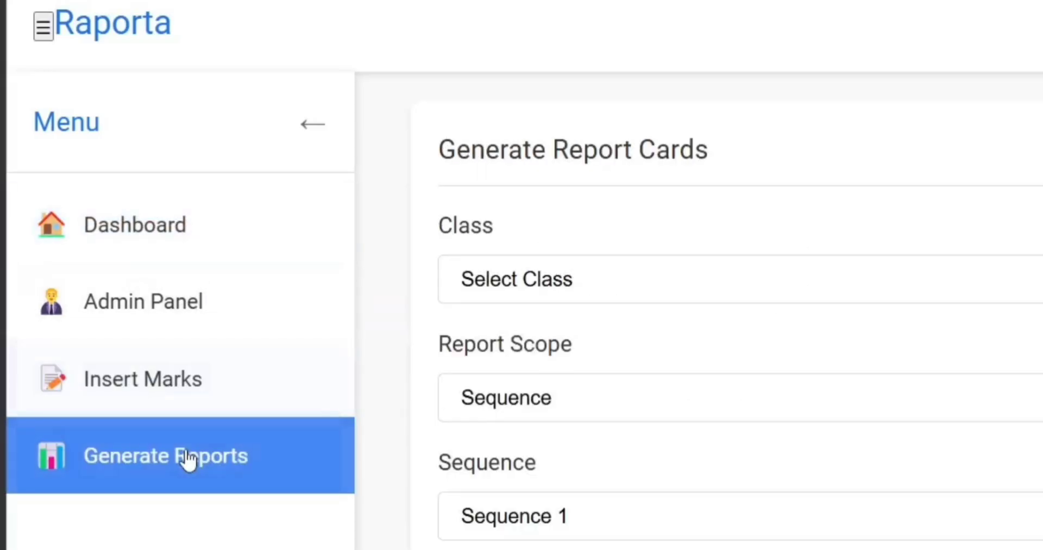
click(170, 254)
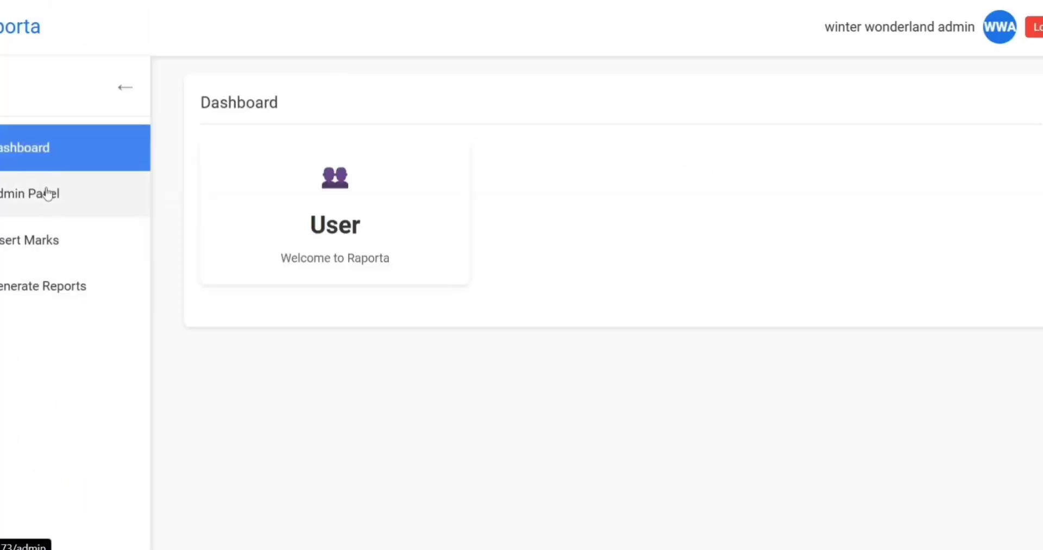
Open the Admin Panel and scroll down to the All Users table.
click(172, 301)
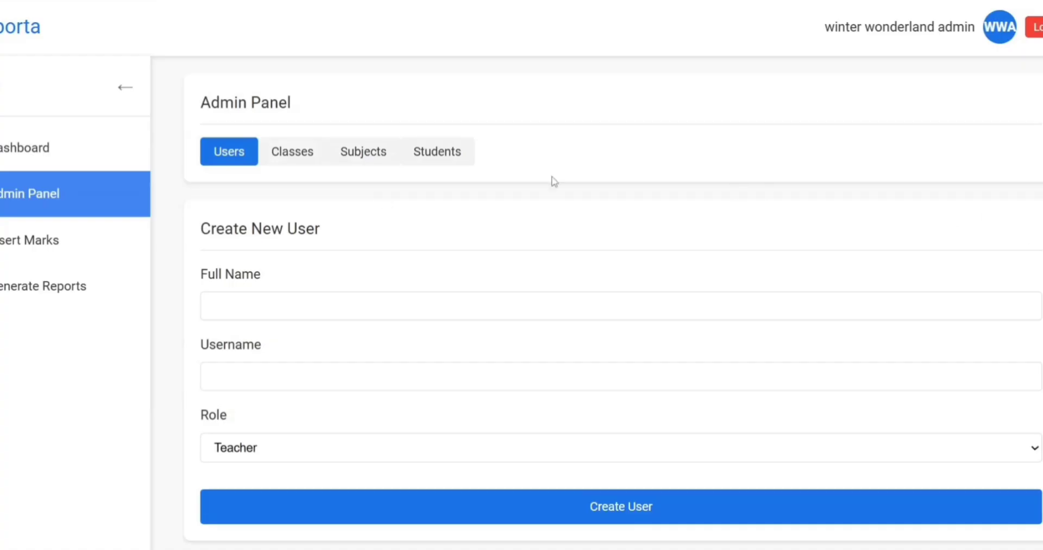
click(237, 307)
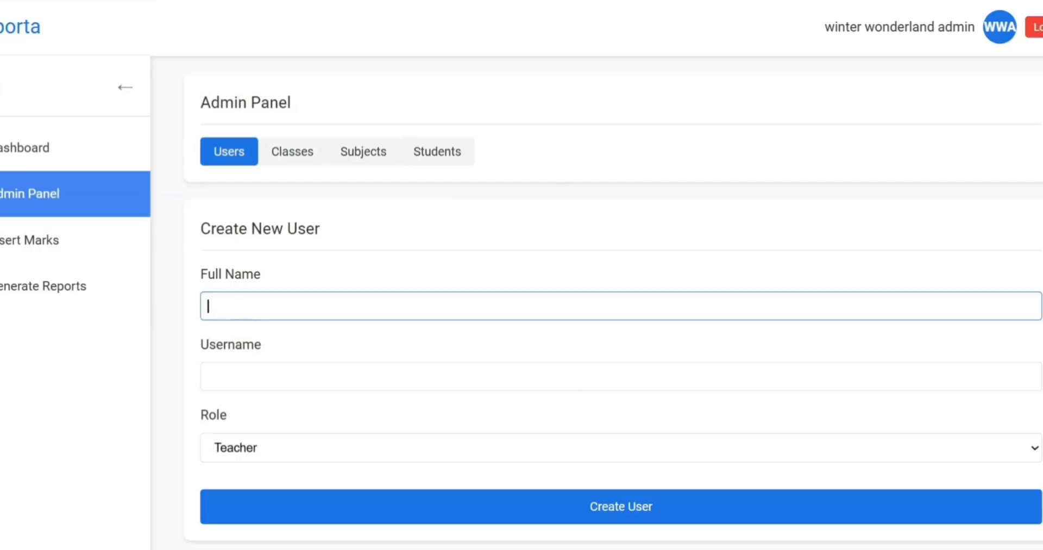
scroll(621, 304, down, 3)
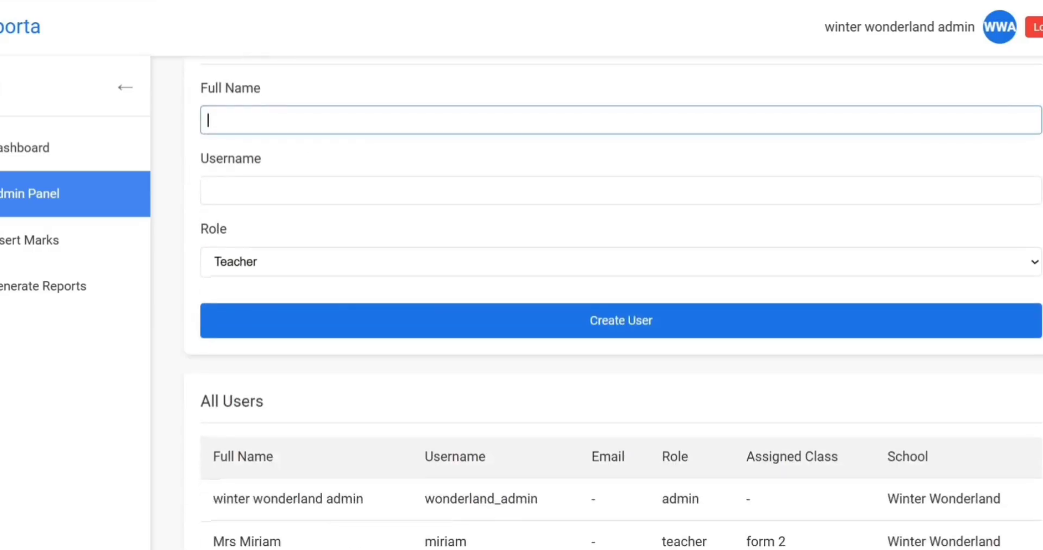
scroll(620, 304, down, 3)
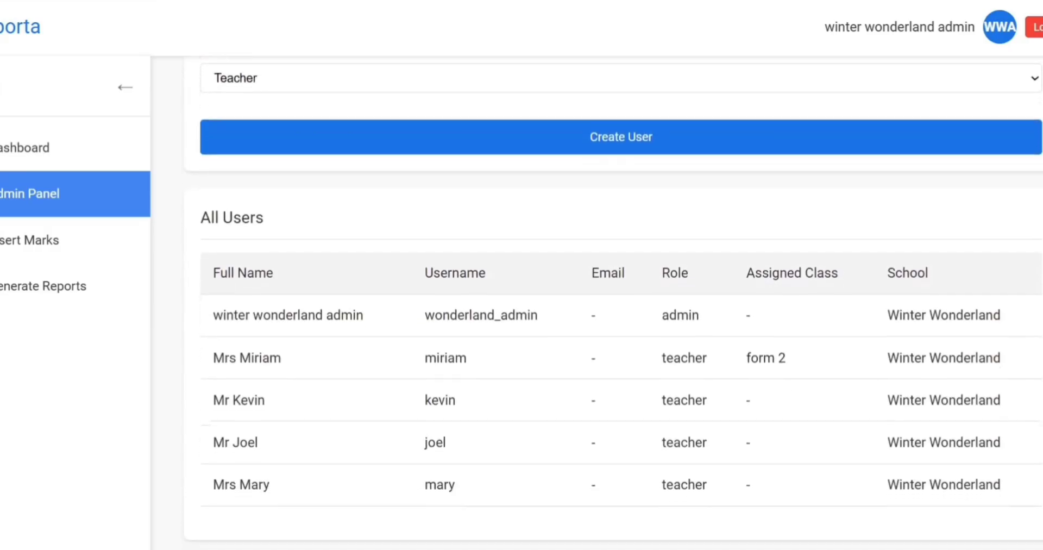
scroll(620, 304, down, 1)
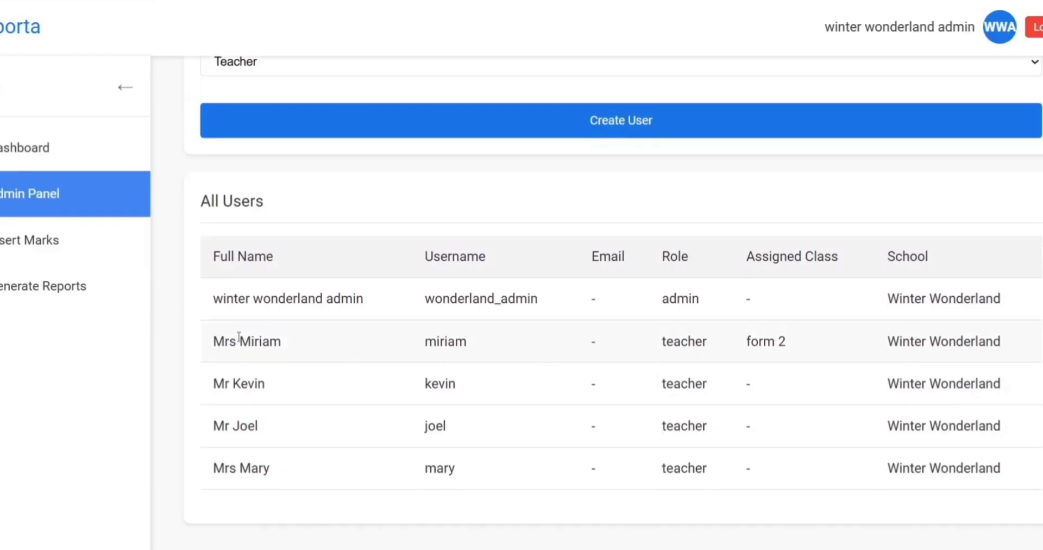
Point out the admin account and the four teacher rows in the users list.
drag(213, 299, 336, 319)
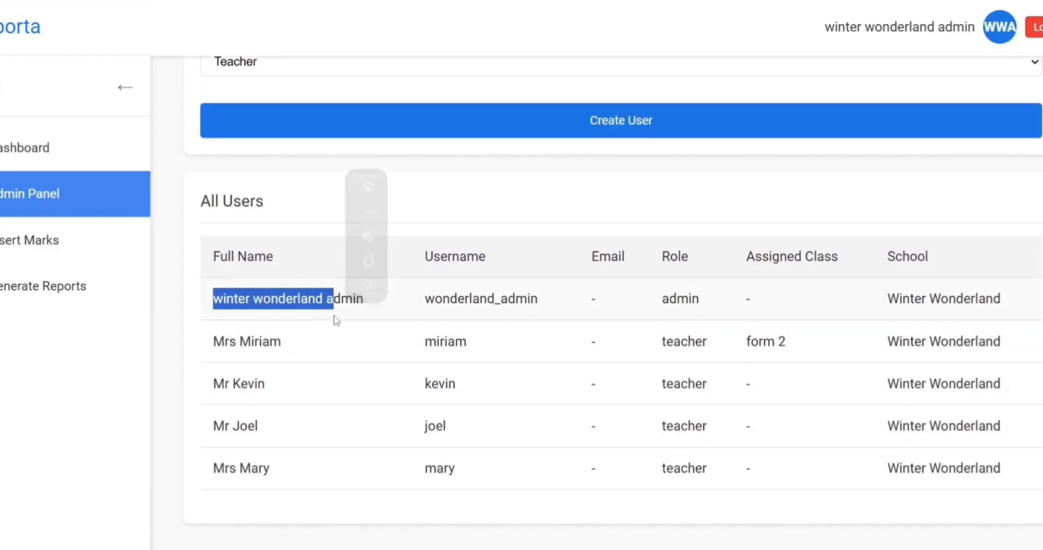
click(290, 303)
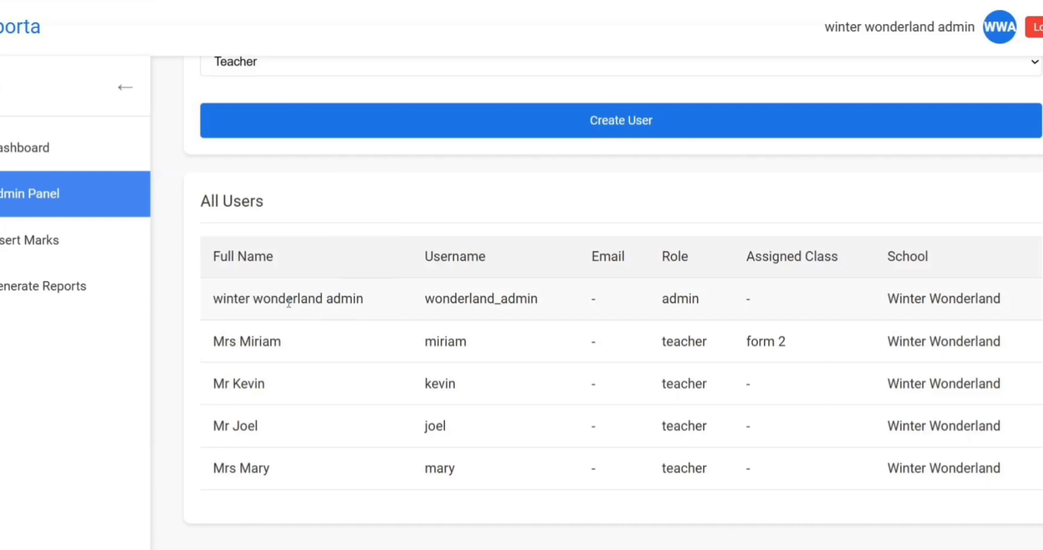
drag(217, 339, 293, 490)
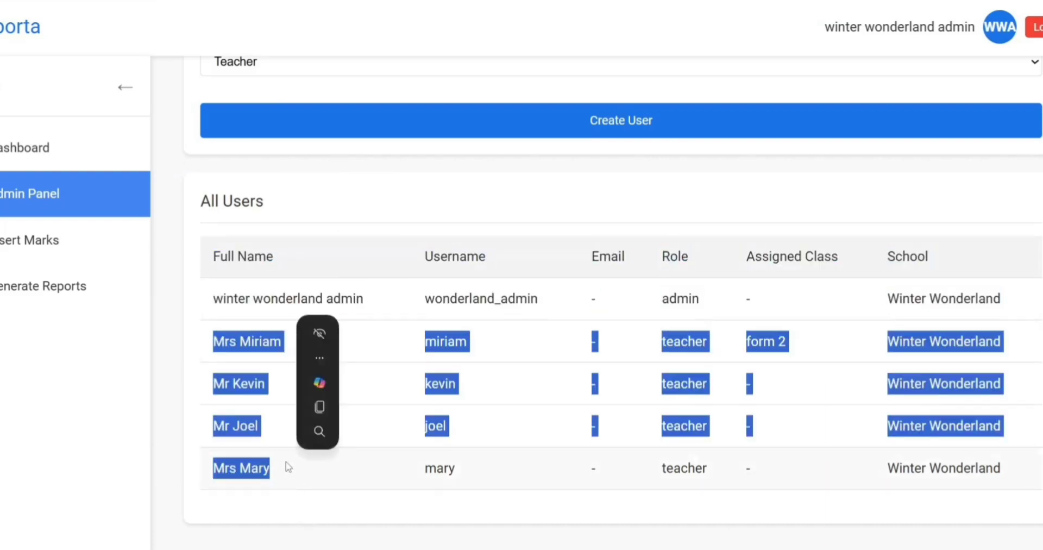
click(288, 466)
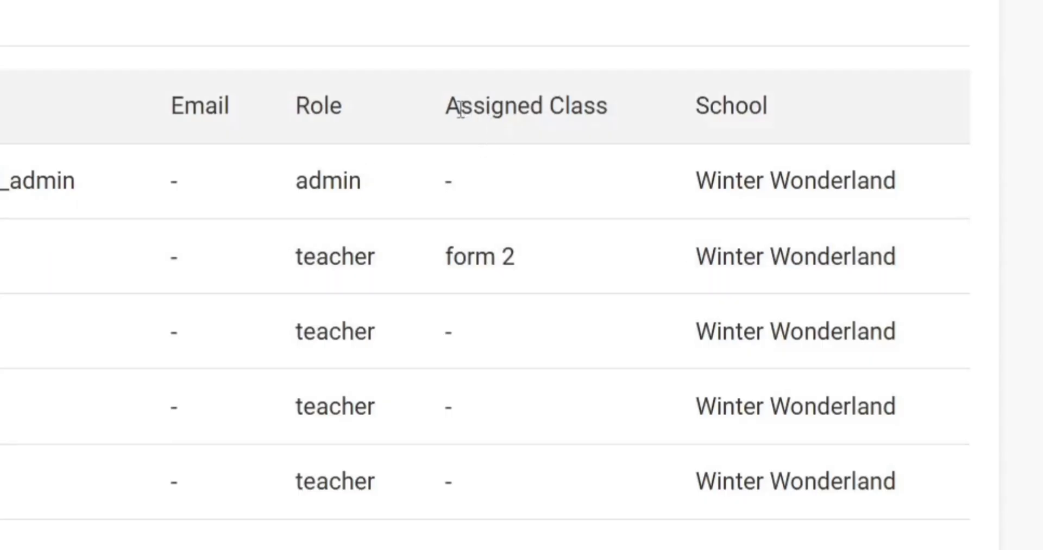
Point out the Assigned Class column and the teacher assigned to form 2.
drag(450, 114, 627, 119)
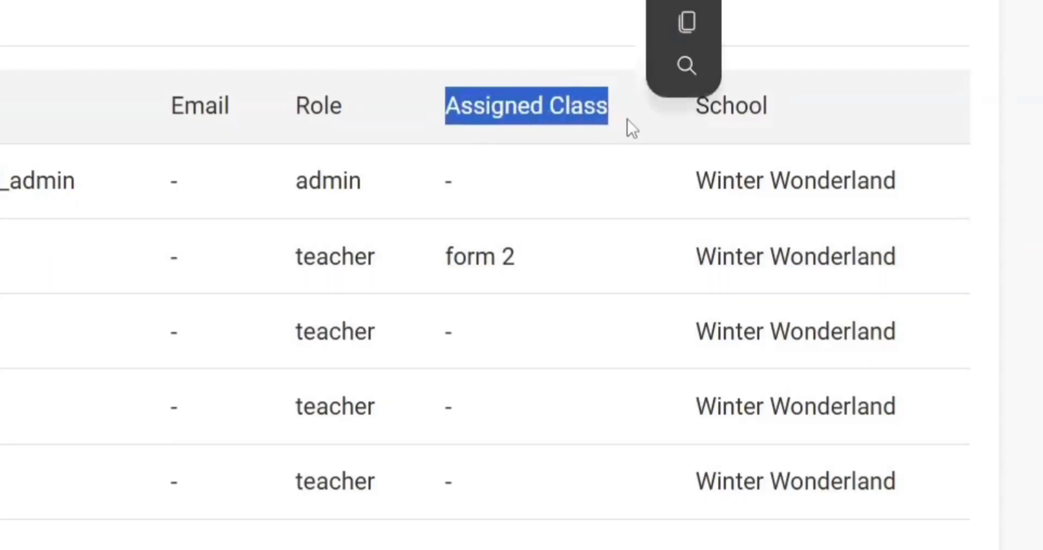
click(452, 264)
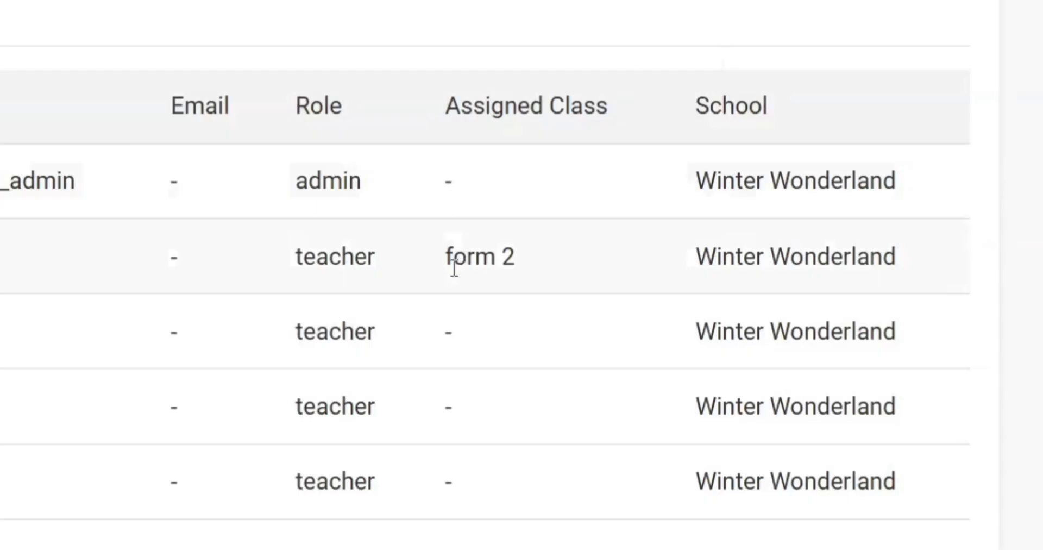
drag(453, 264, 545, 269)
click(499, 203)
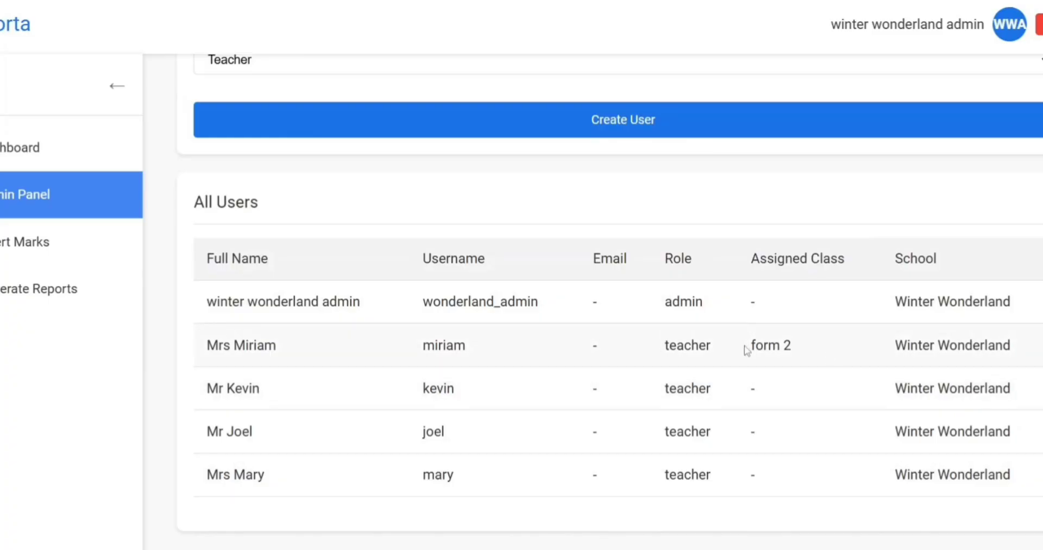
drag(748, 350, 807, 351)
click(792, 389)
scroll(791, 388, up, 7)
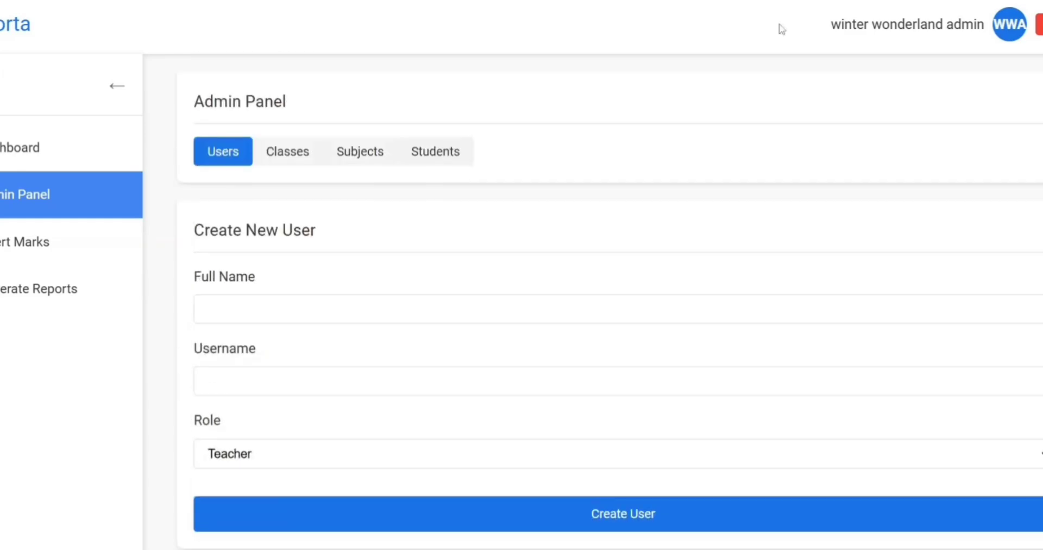
Review the form 1 and form 2 classes on the Classes tab, then go to Subjects.
click(289, 154)
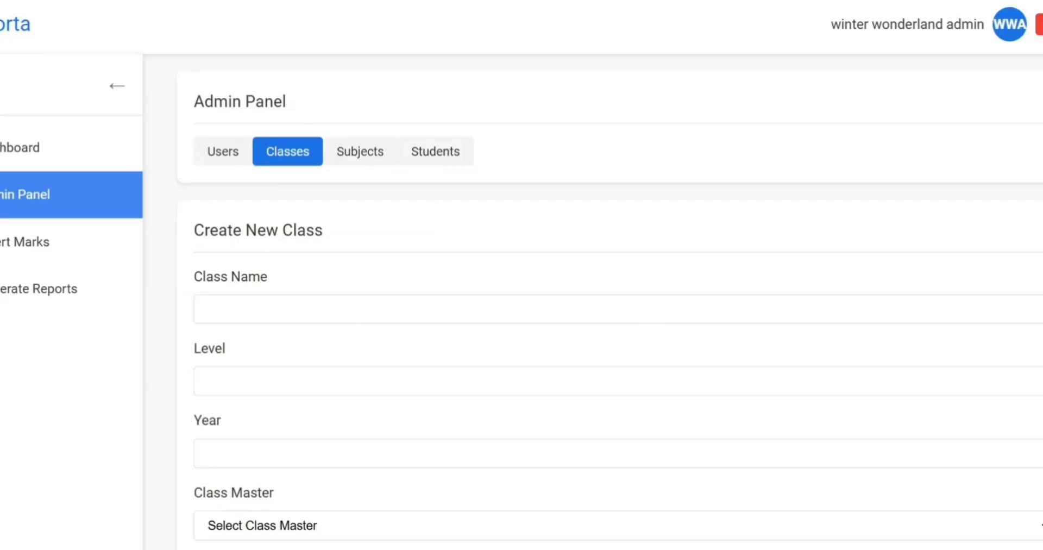
scroll(363, 462, down, 6)
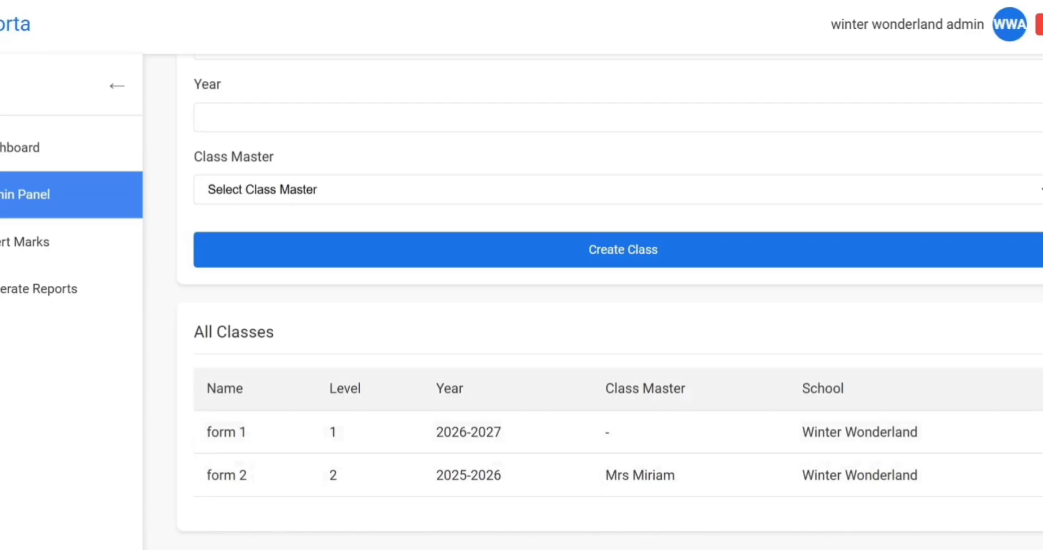
scroll(710, 339, up, 6)
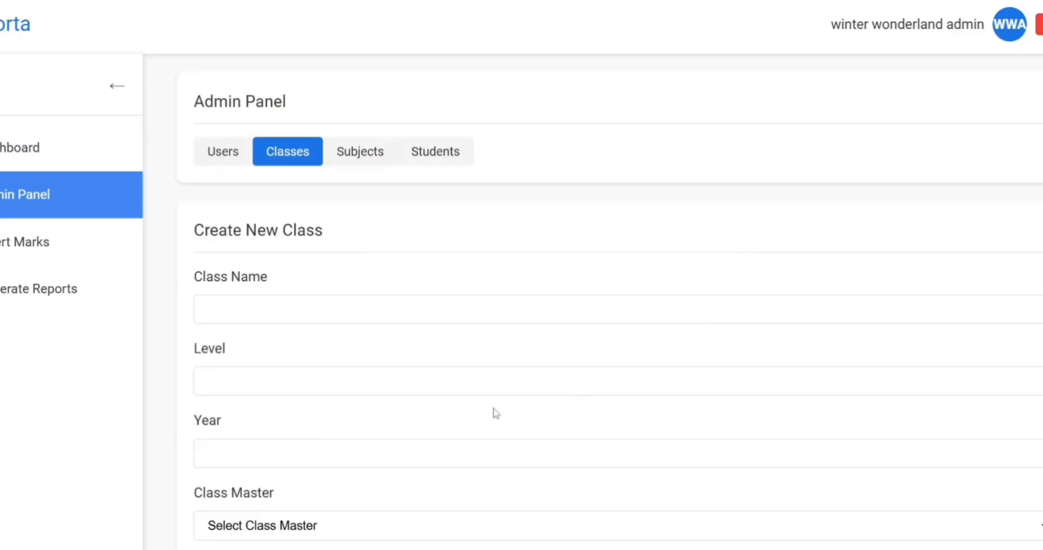
click(263, 317)
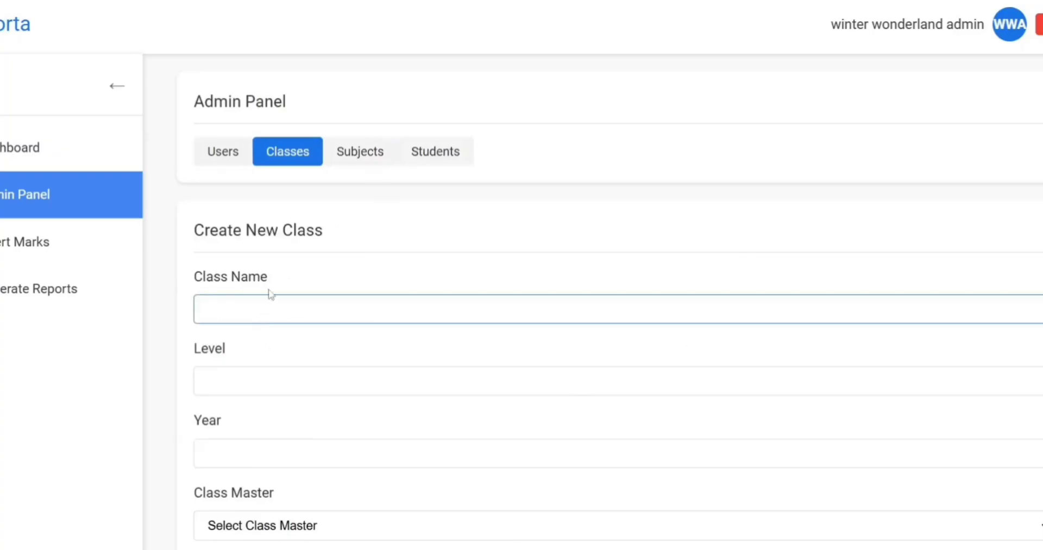
click(373, 165)
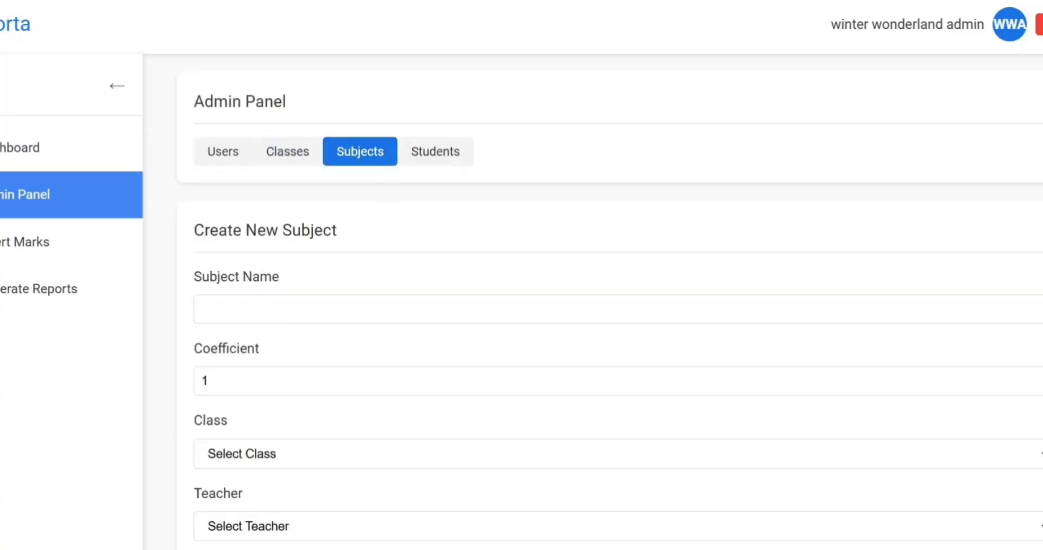
Review the Computer Science subject: coefficient 2, class form 2, and its assigned teacher.
scroll(608, 304, down, 7)
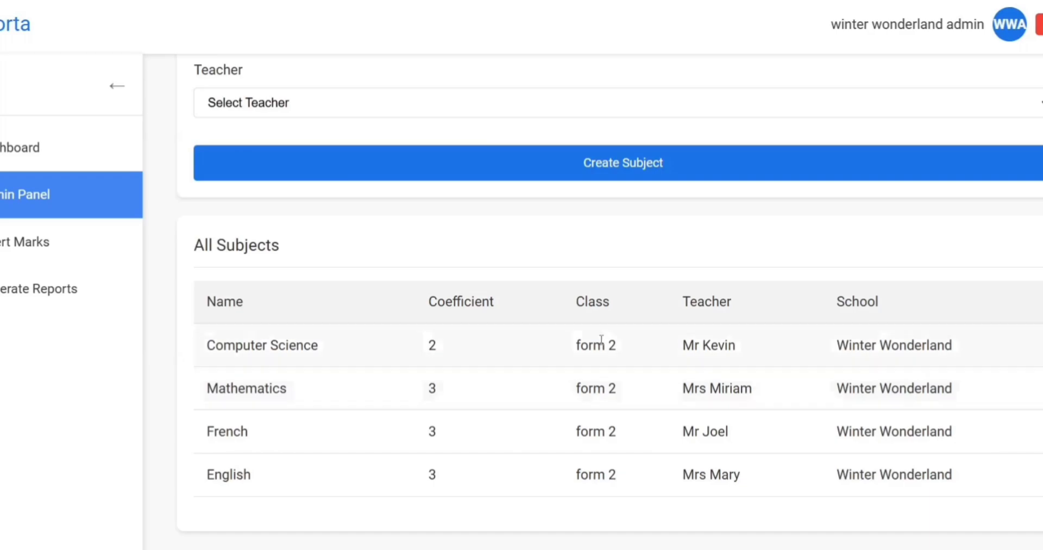
drag(201, 347, 326, 358)
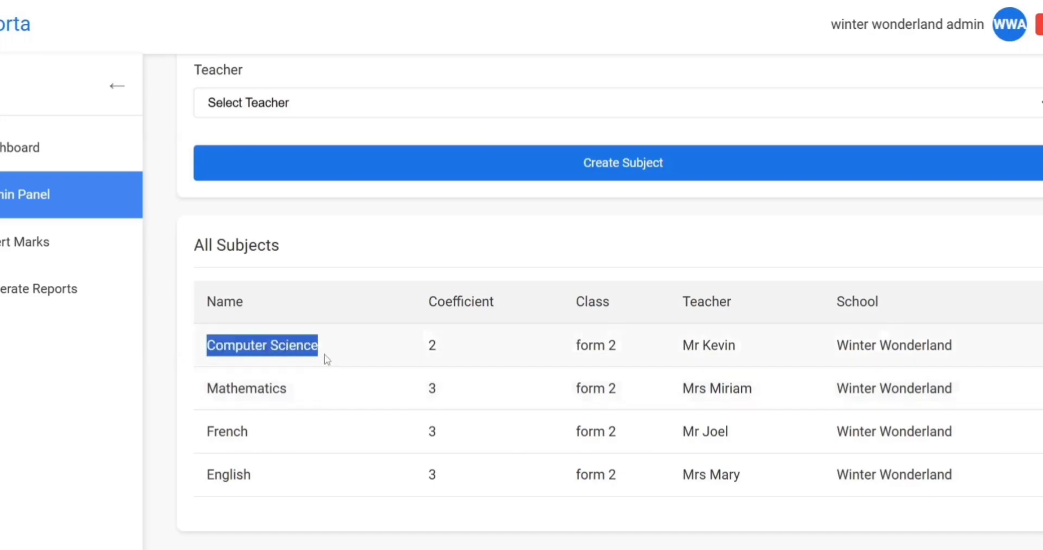
click(435, 350)
drag(432, 347, 415, 347)
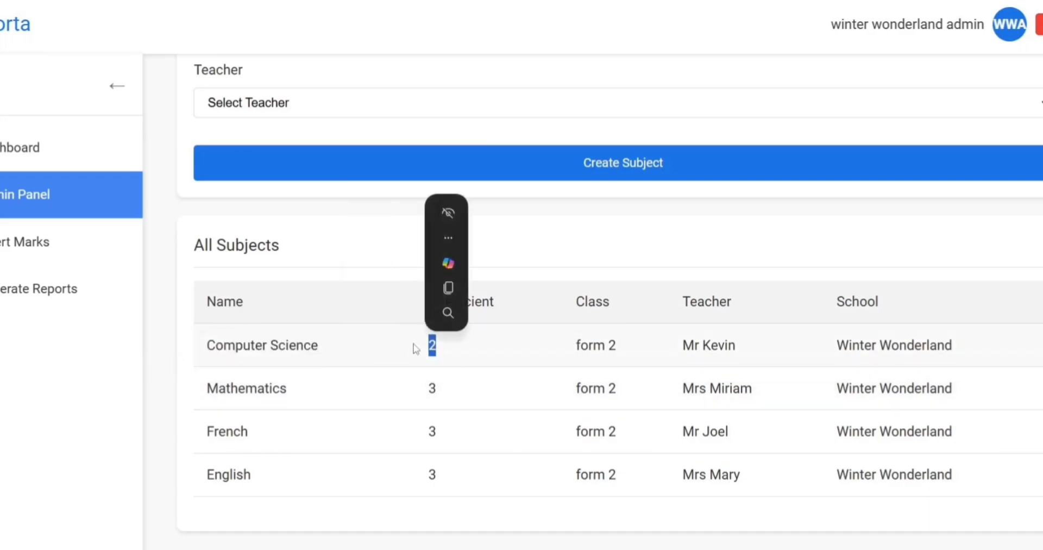
drag(577, 352, 635, 357)
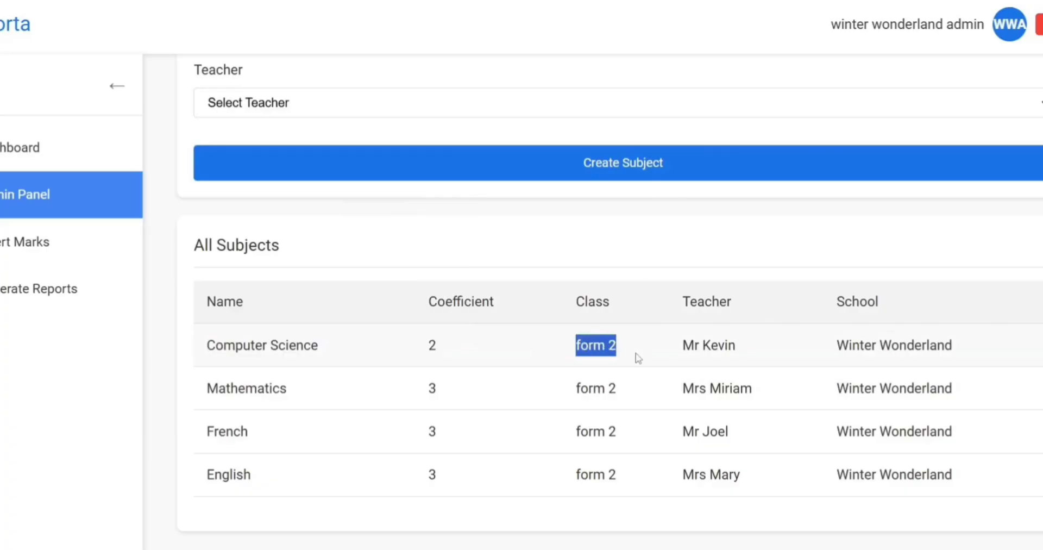
click(638, 358)
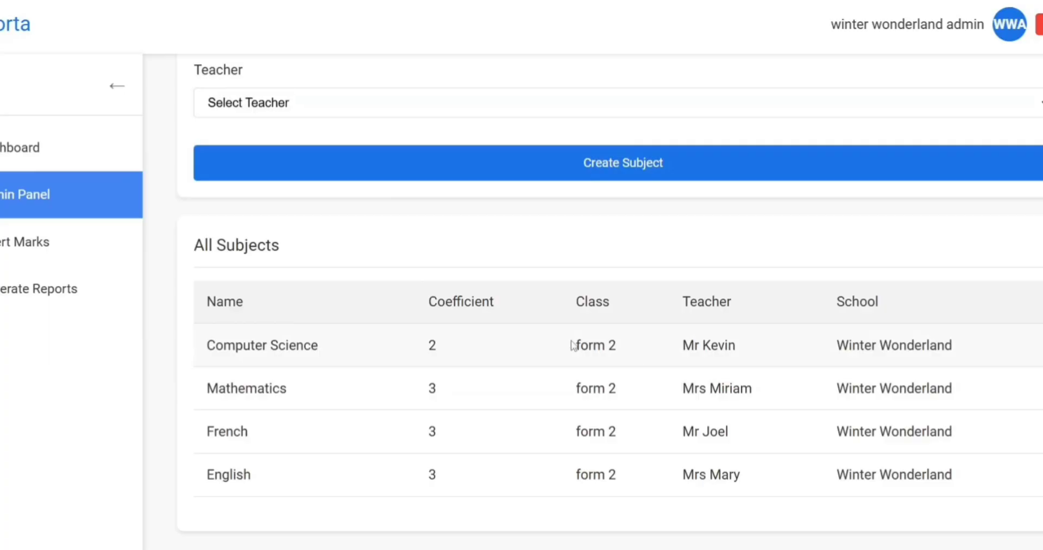
drag(571, 345, 630, 350)
click(636, 349)
drag(681, 345, 765, 351)
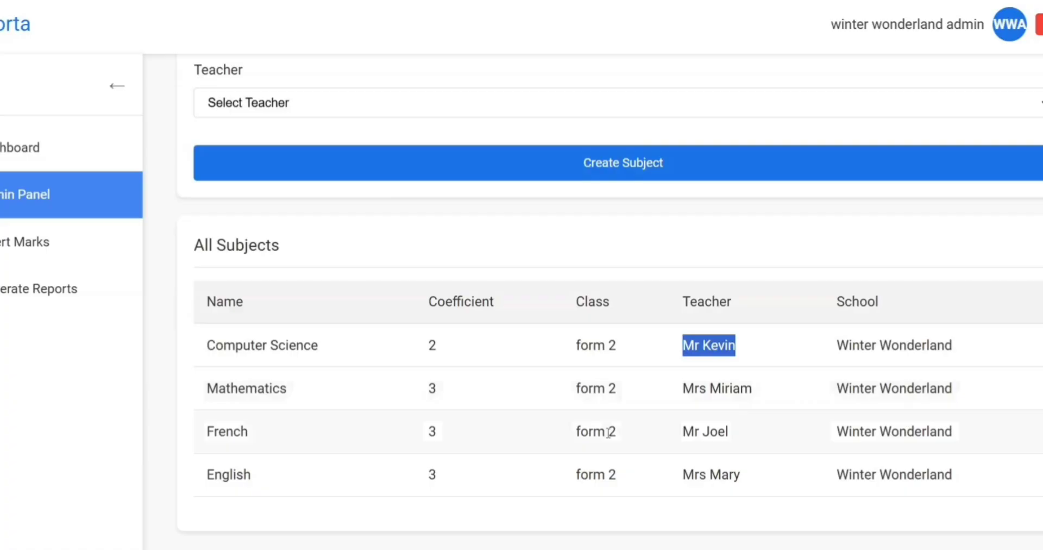
click(680, 407)
scroll(680, 407, up, 6)
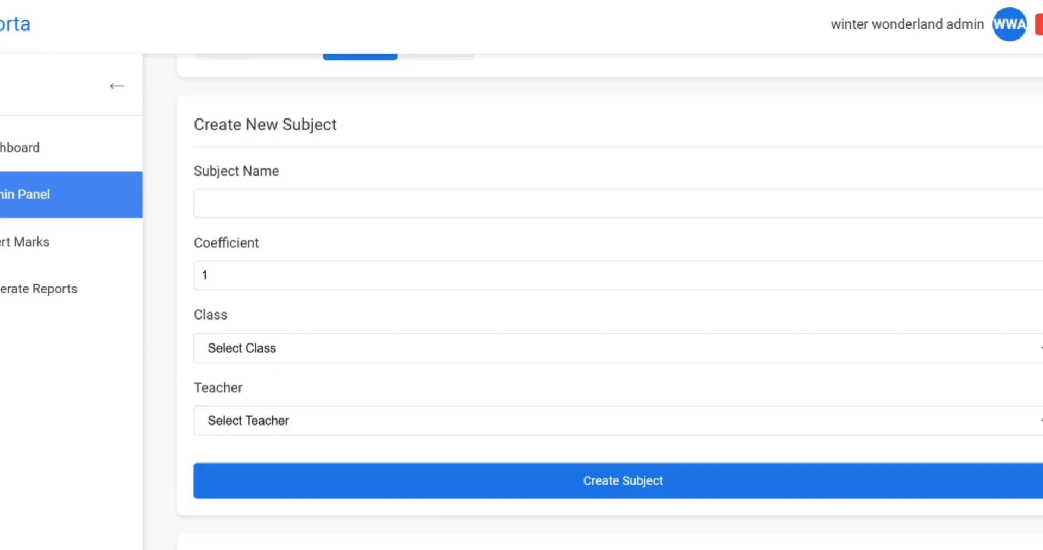
scroll(573, 158, up, 2)
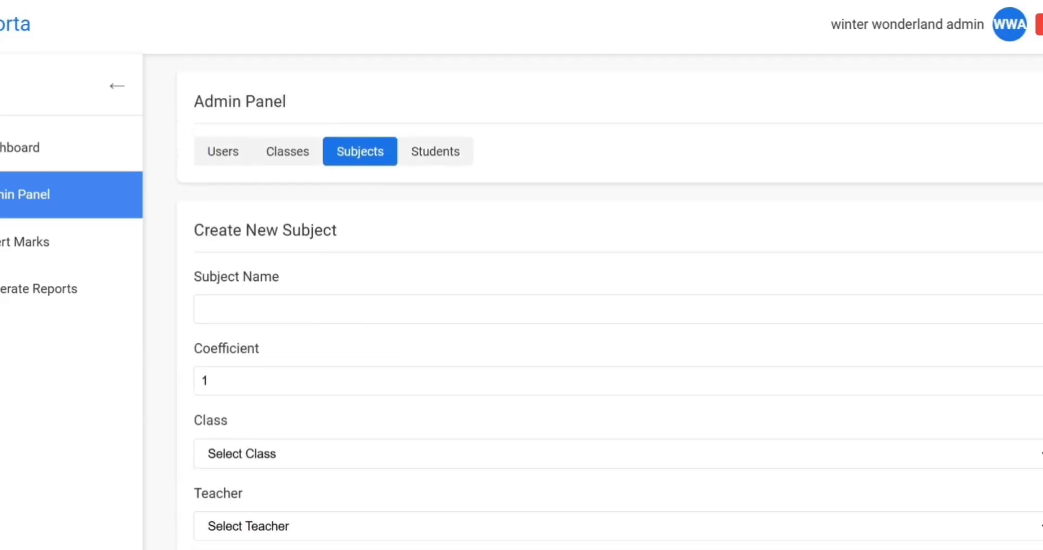
Review the three enrolled form 2 students and the Full Name and Registration Number fields.
click(430, 158)
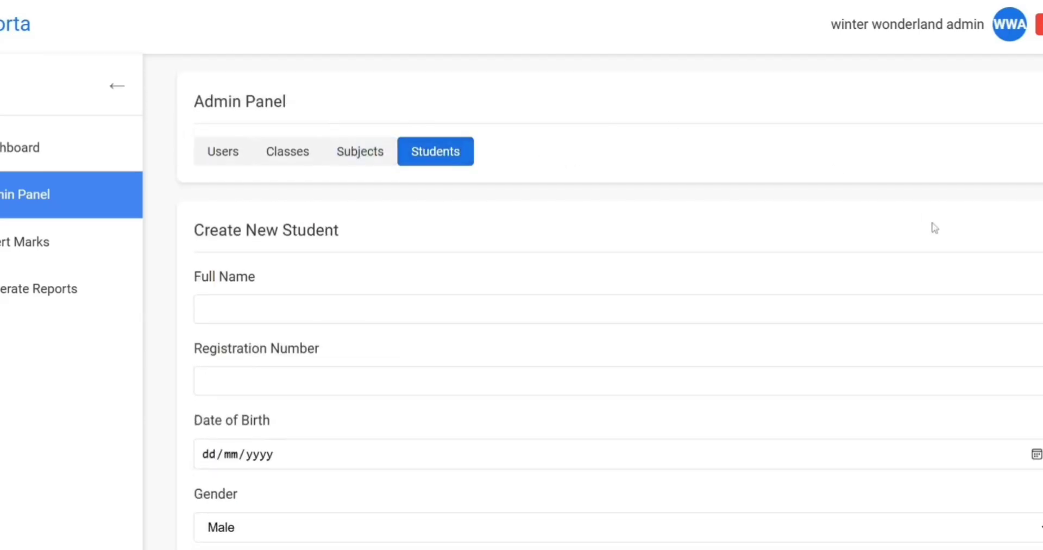
scroll(608, 304, down, 5)
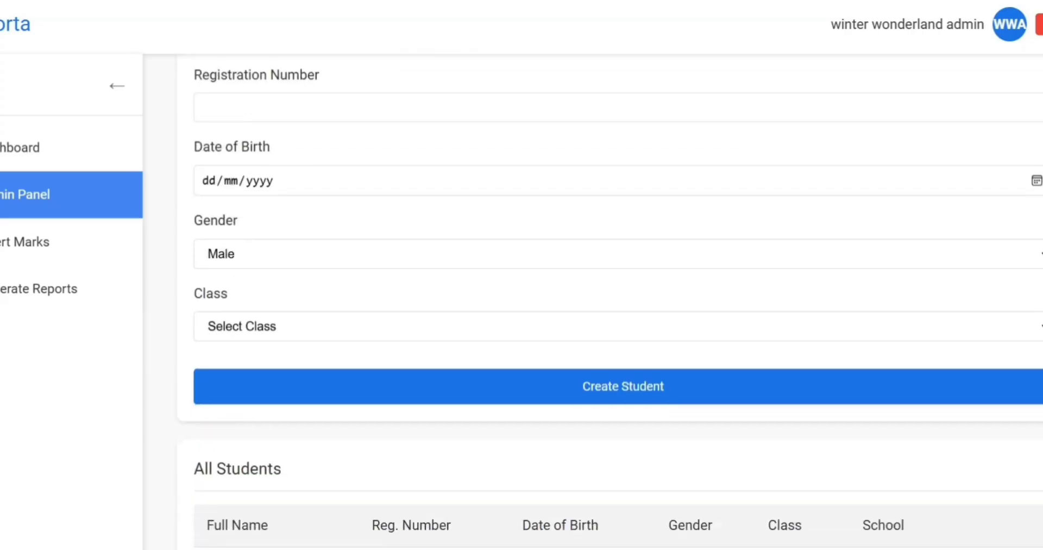
scroll(608, 304, down, 3)
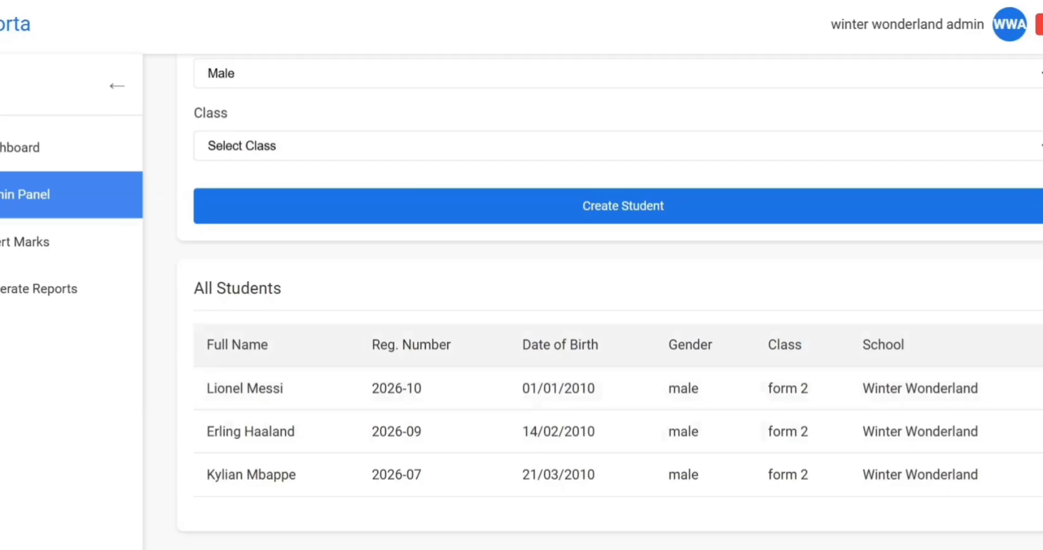
scroll(493, 241, up, 7)
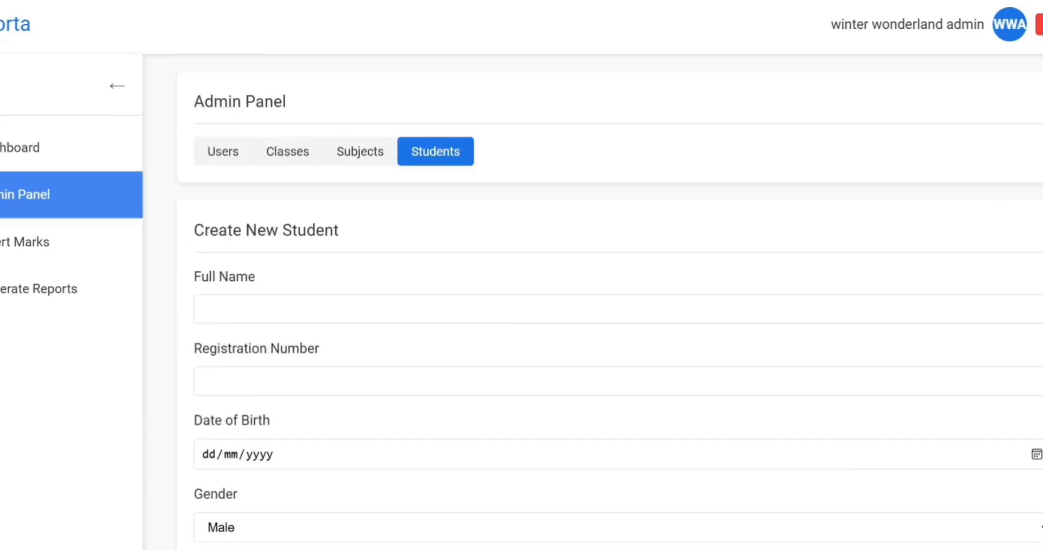
scroll(610, 304, down, 3)
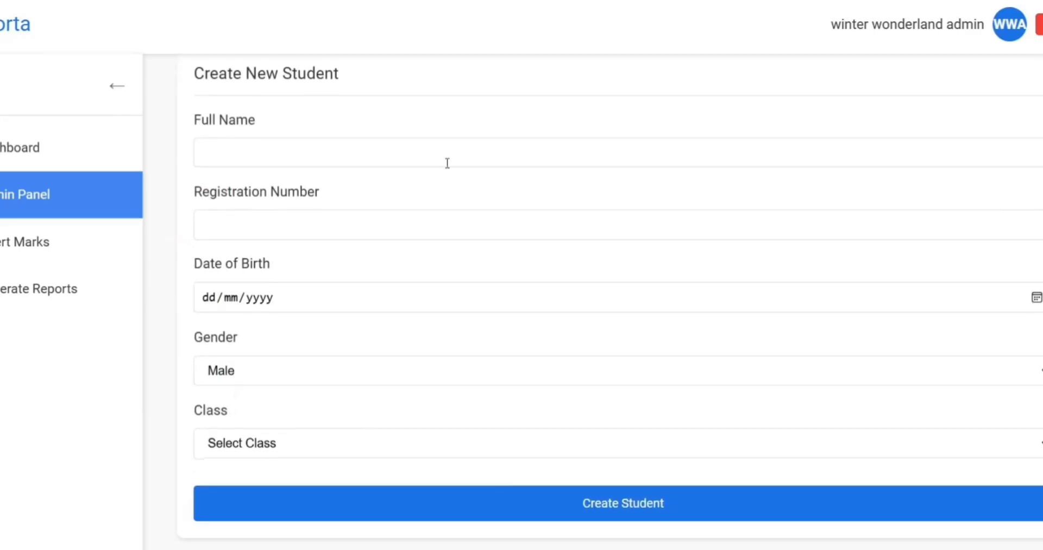
click(381, 157)
click(331, 221)
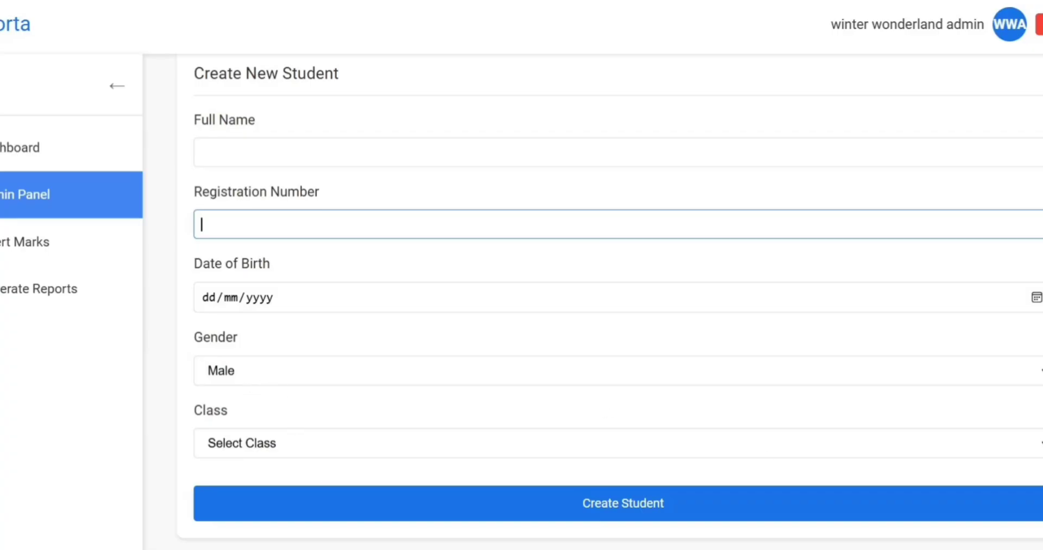
scroll(617, 302, down, 3)
scroll(617, 301, up, 6)
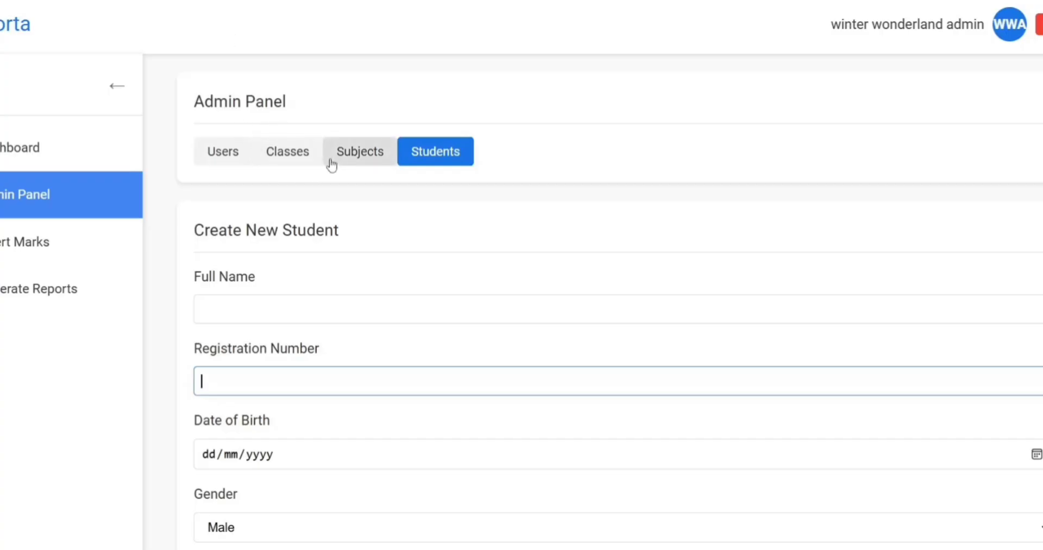
click(512, 161)
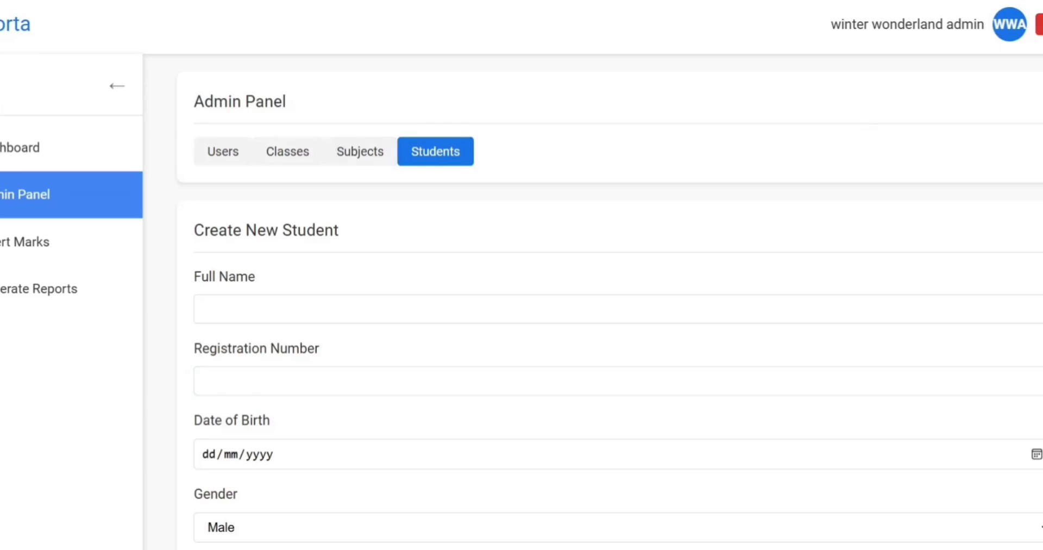
Log out of the admin account and sign in as the English teacher.
click(1039, 25)
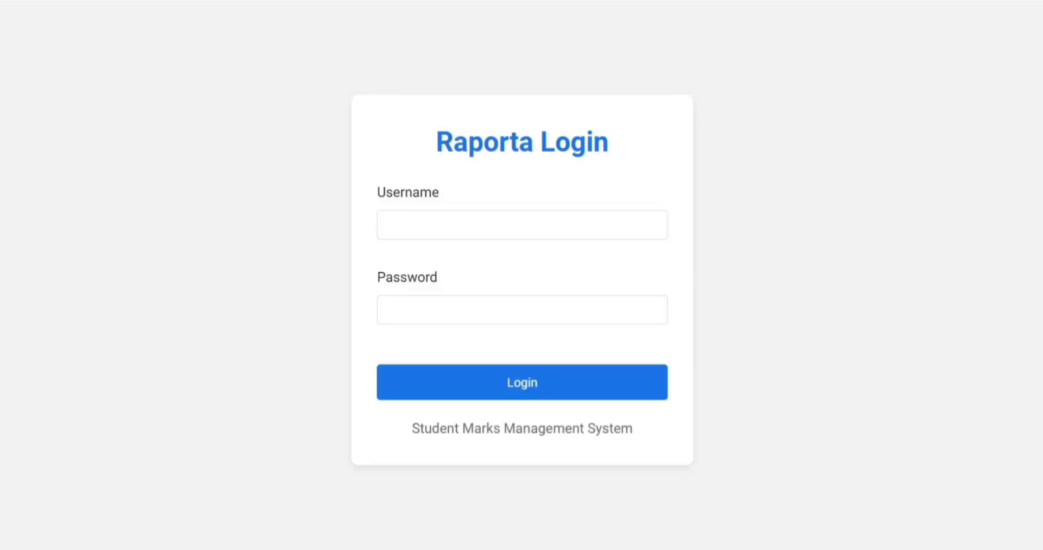
double_click(489, 224)
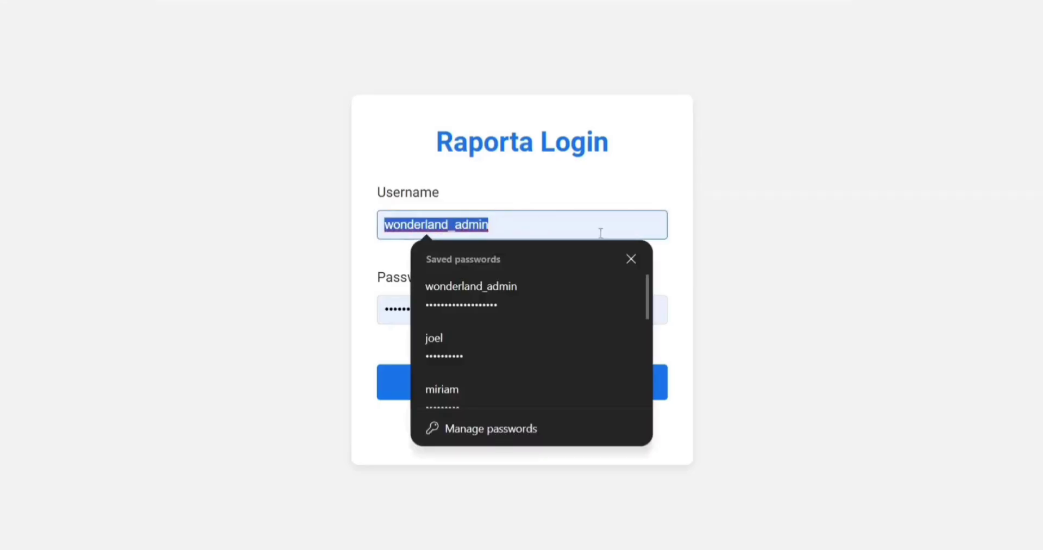
text(mary)
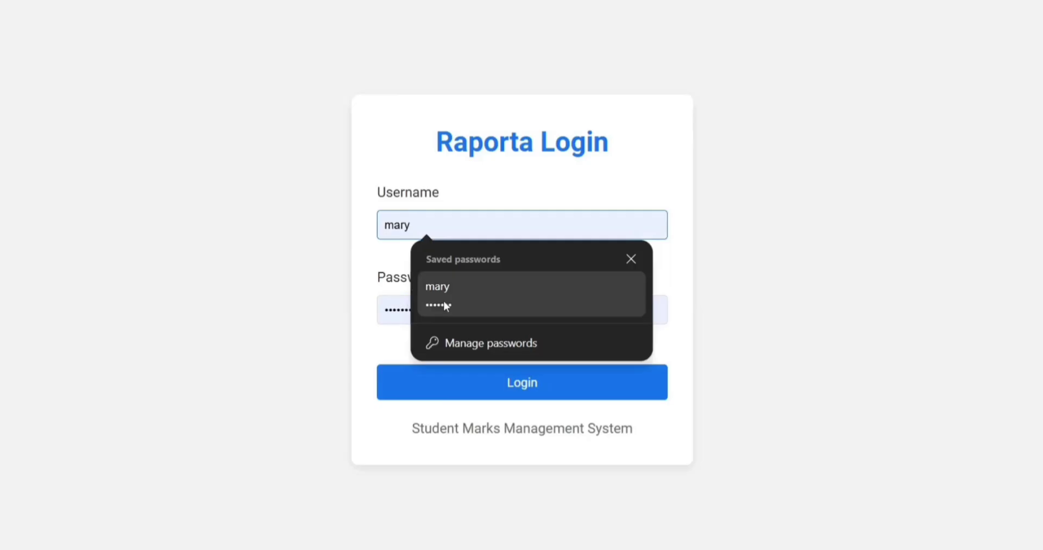
click(443, 301)
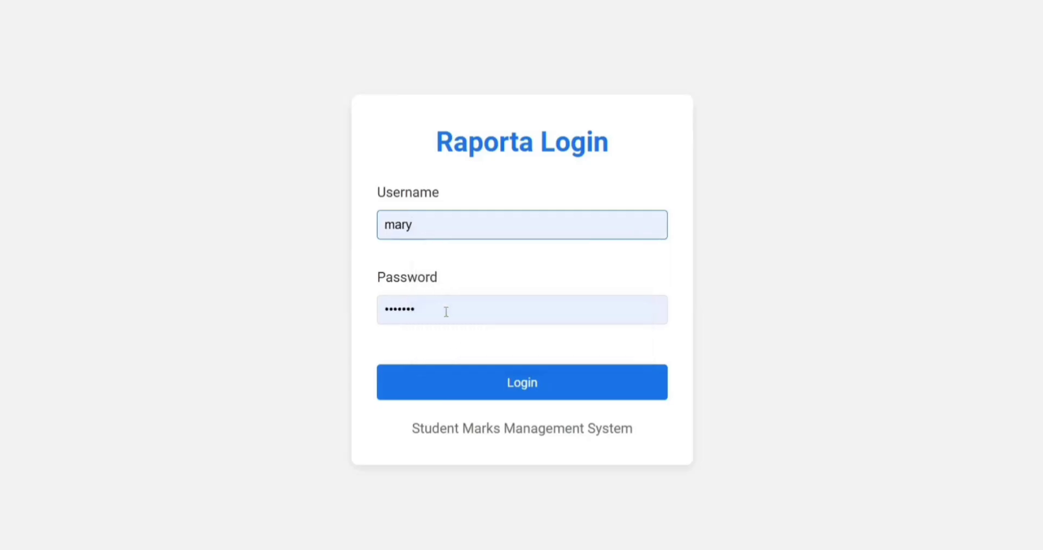
click(457, 384)
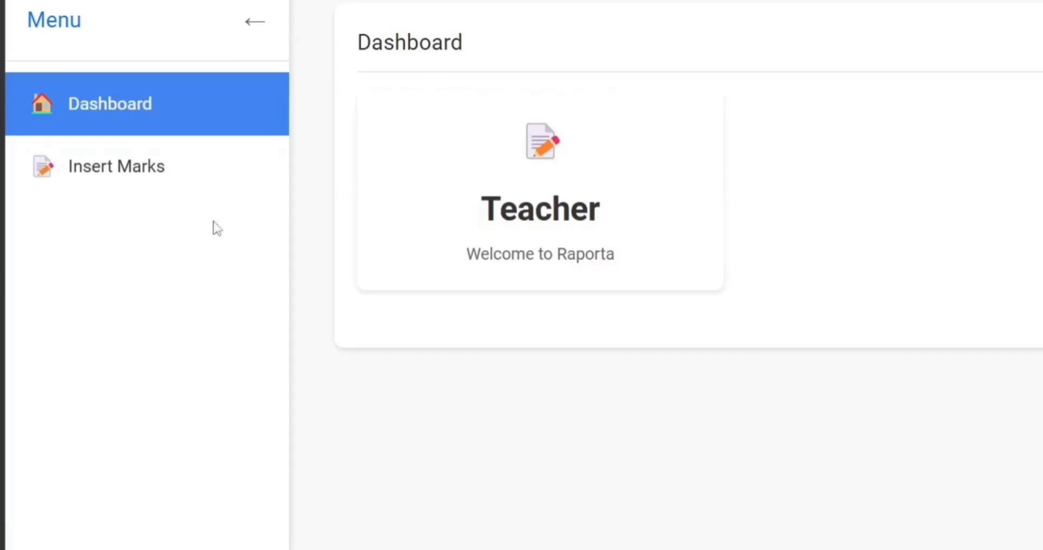
Load the marks sheet for English - form 2, class form 2, Semester 1, Sequence 1.
click(198, 175)
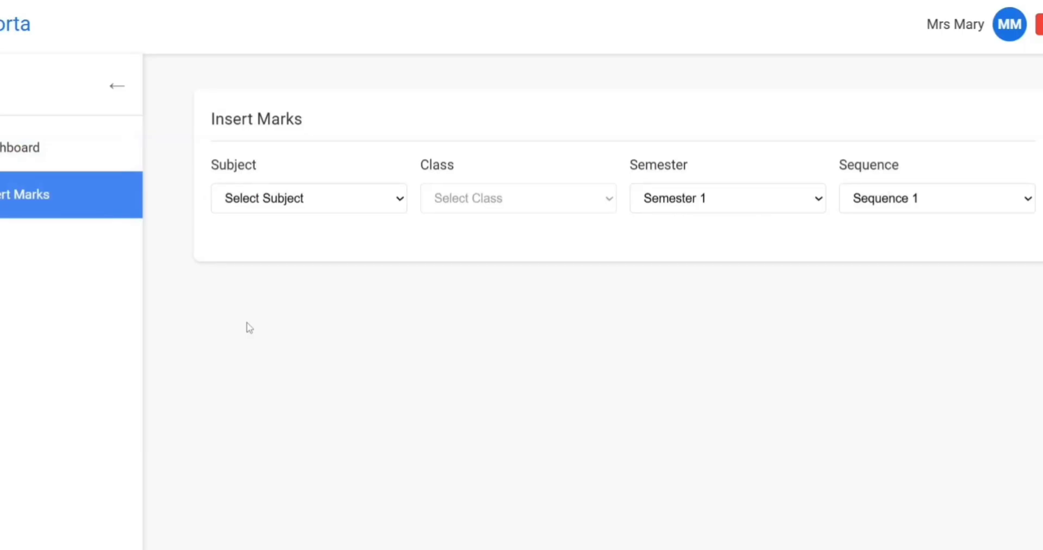
click(366, 198)
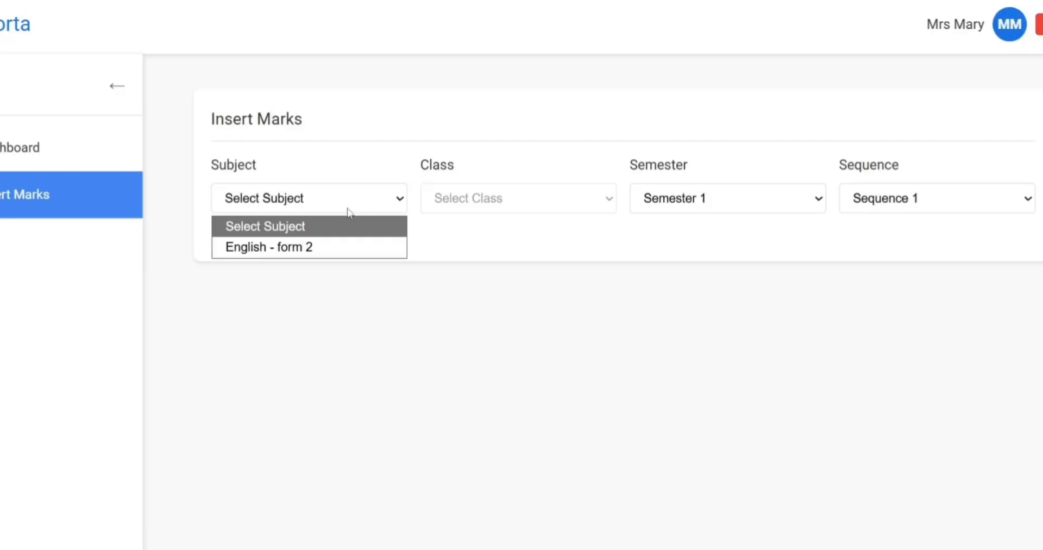
click(324, 251)
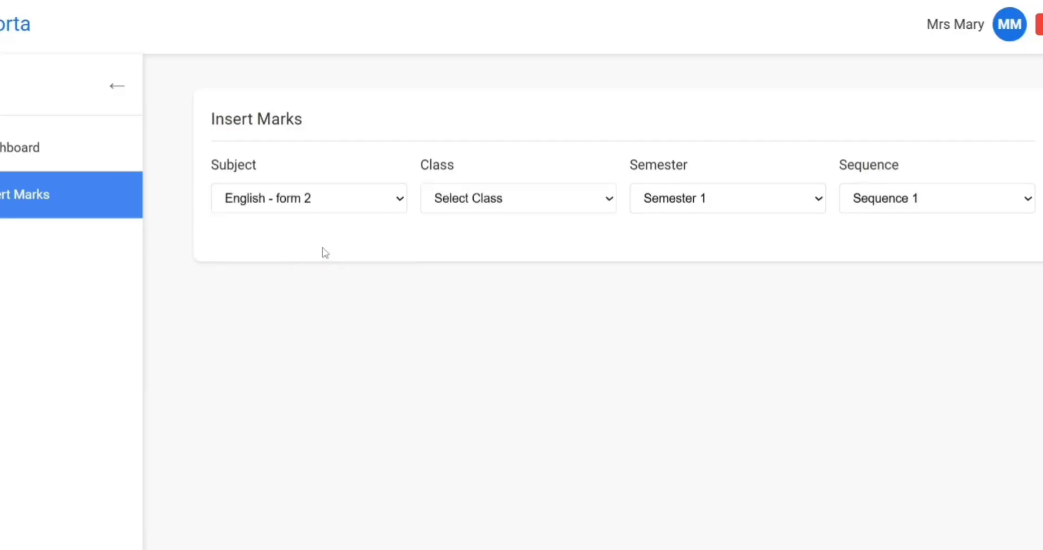
click(357, 210)
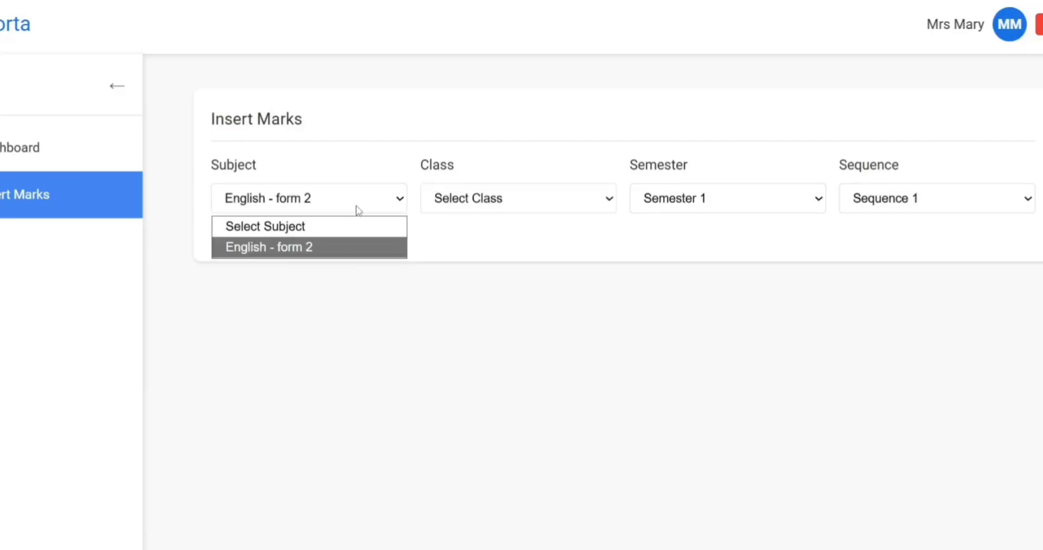
click(338, 247)
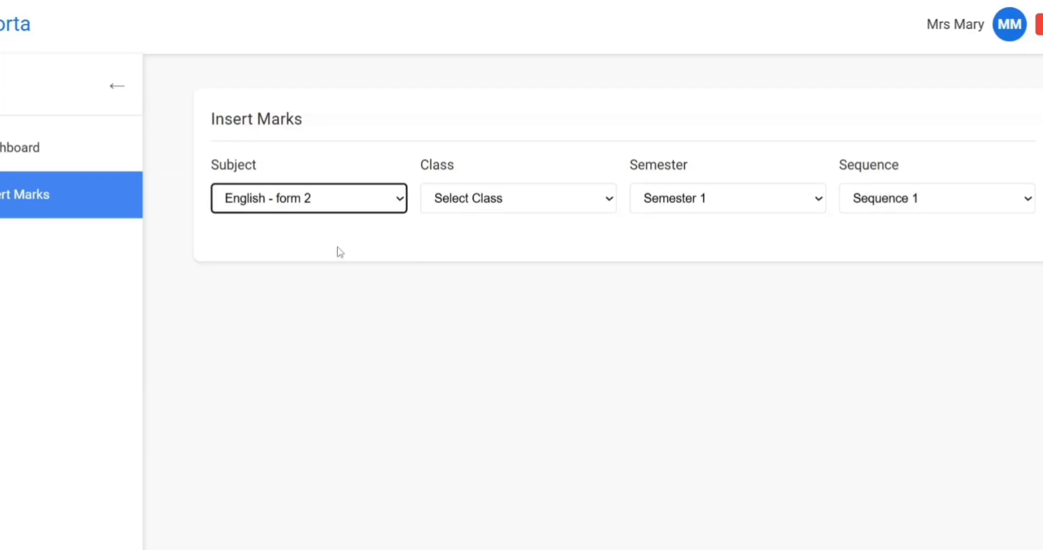
click(526, 200)
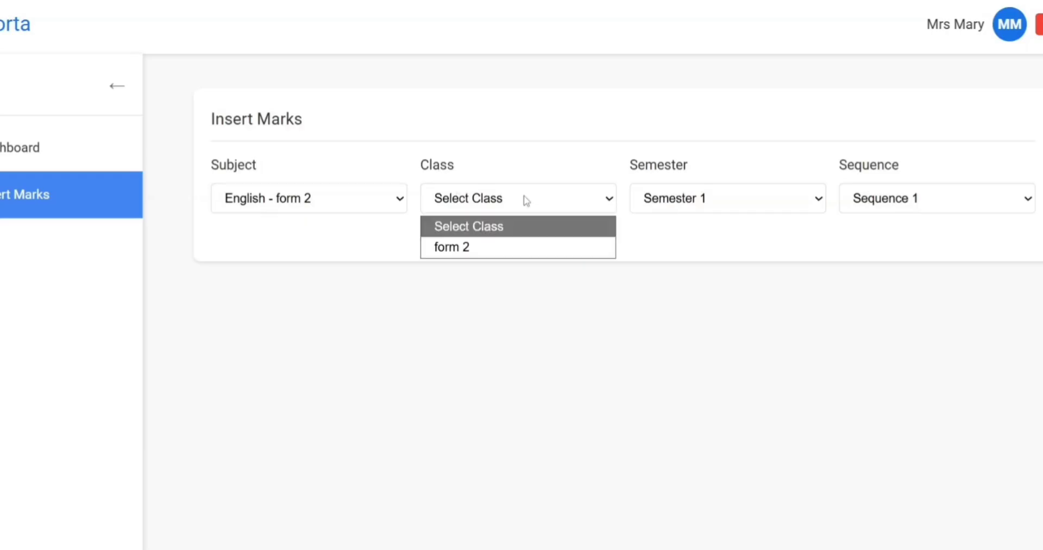
click(488, 247)
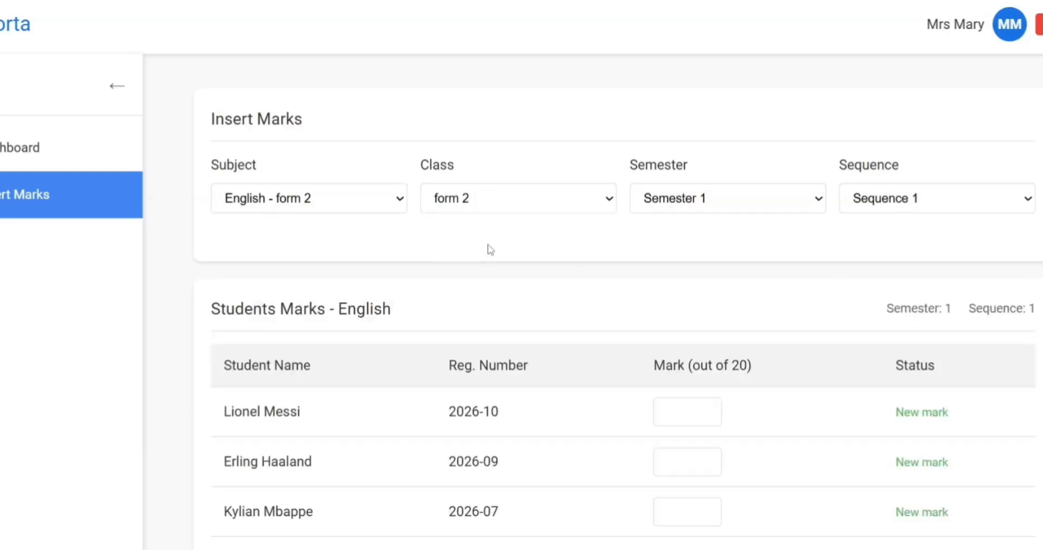
click(752, 199)
click(752, 198)
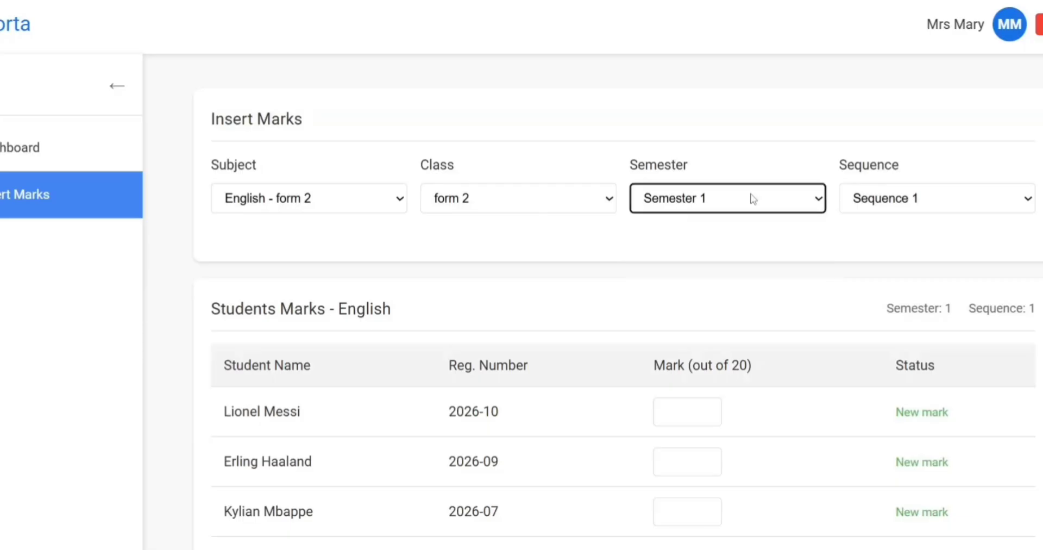
click(899, 202)
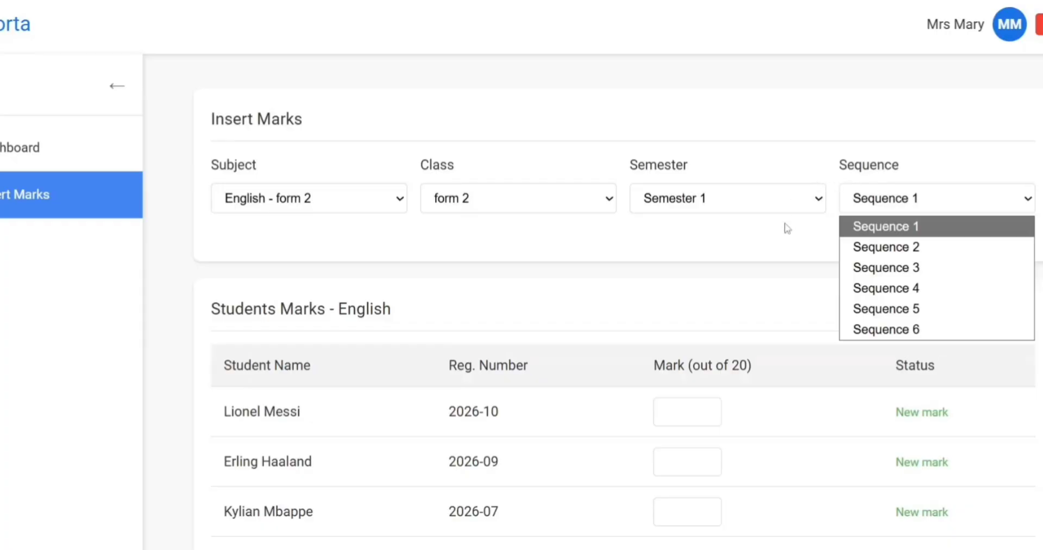
click(757, 301)
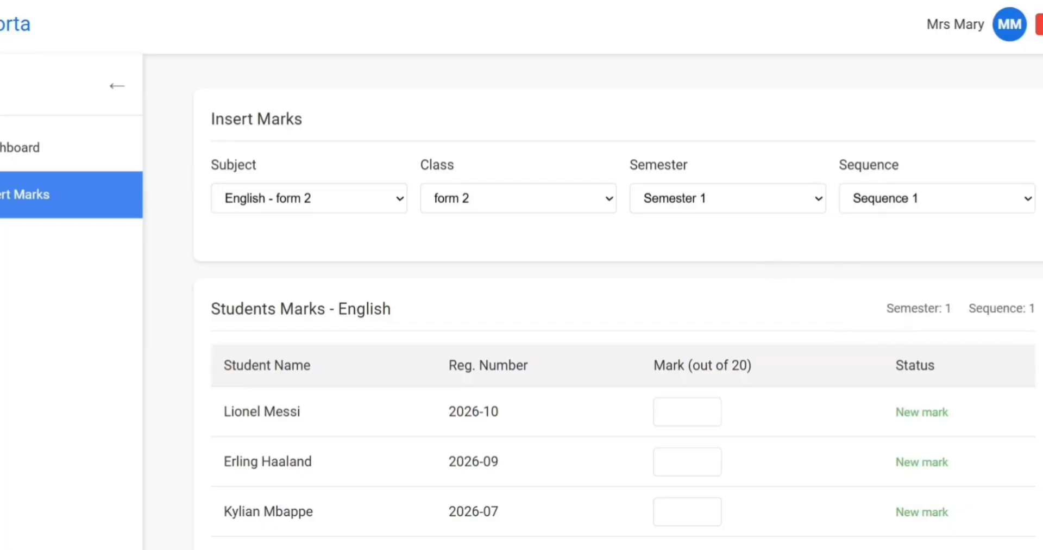
Enter the first student's English mark, changing it from 19 to 22.
scroll(618, 324, down, 2)
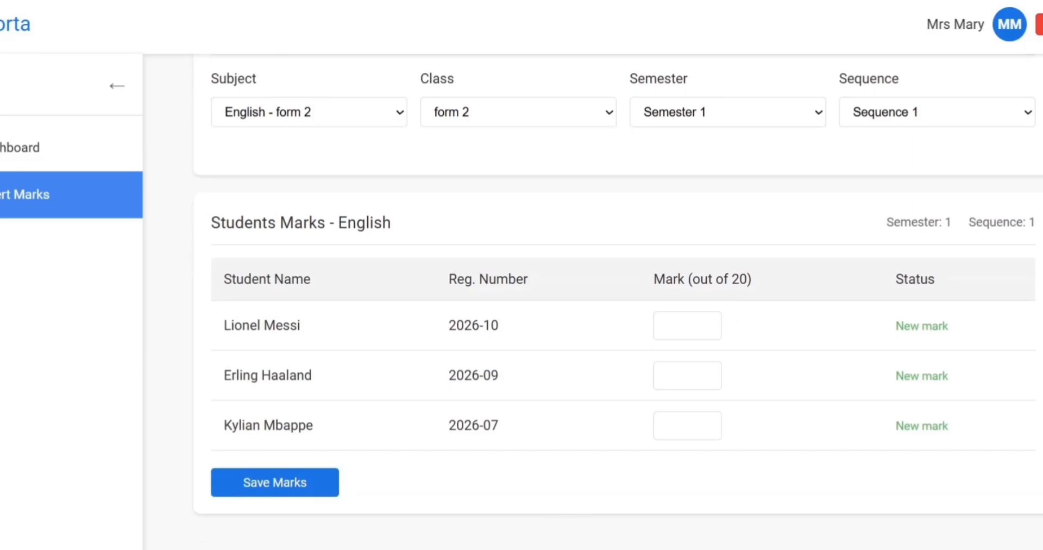
click(667, 323)
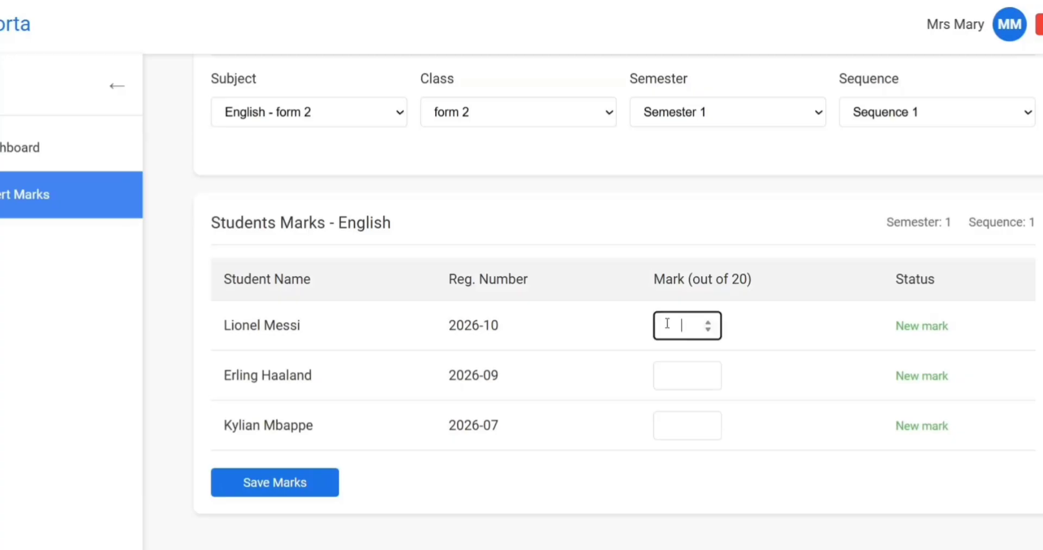
text(19)
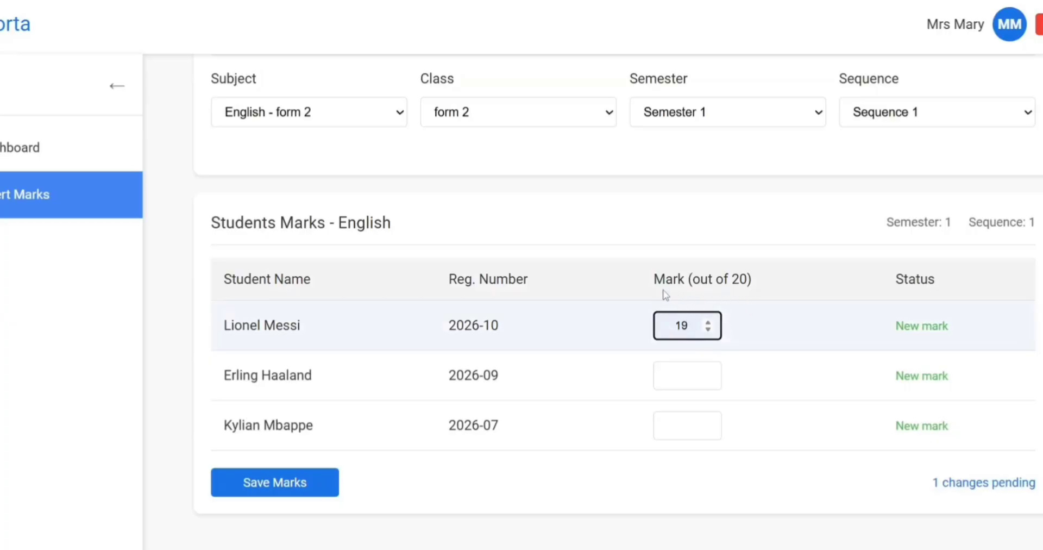
click(710, 329)
click(708, 324)
key(BackSpace)
key(BackSpace)
text(22)
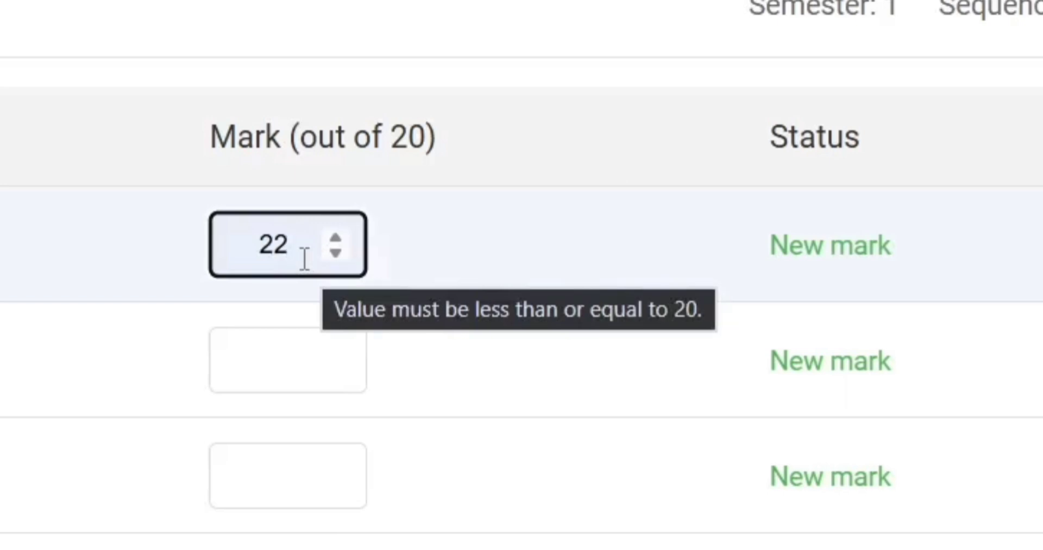
click(403, 233)
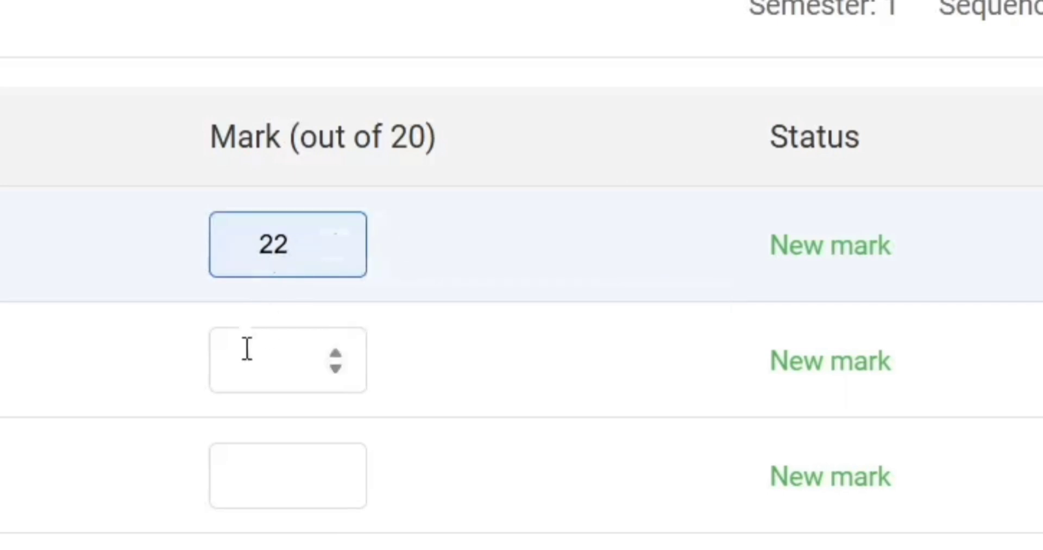
Enter 19 and 17 for the other two students, then correct the rejected 22 to 19.
click(245, 369)
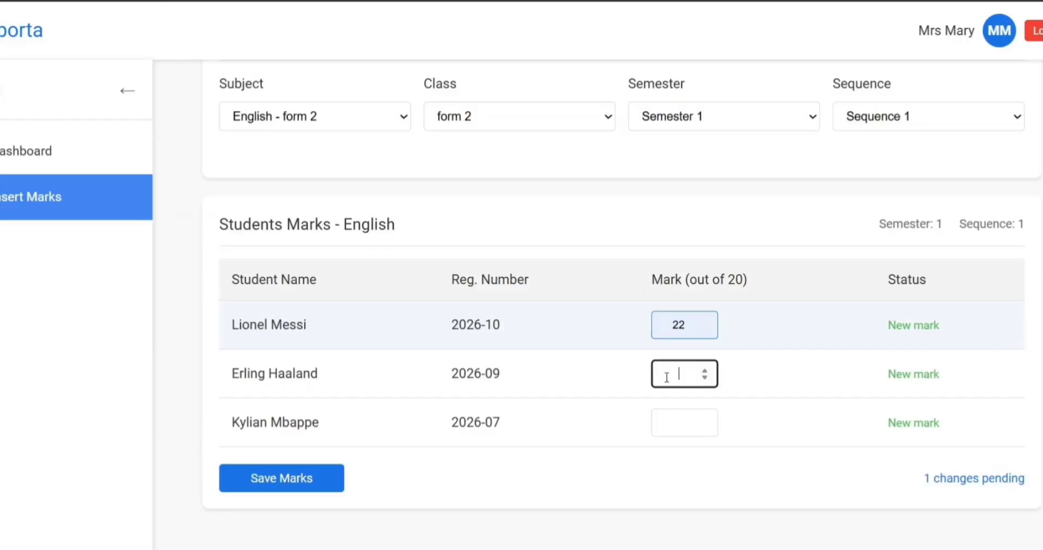
text(19)
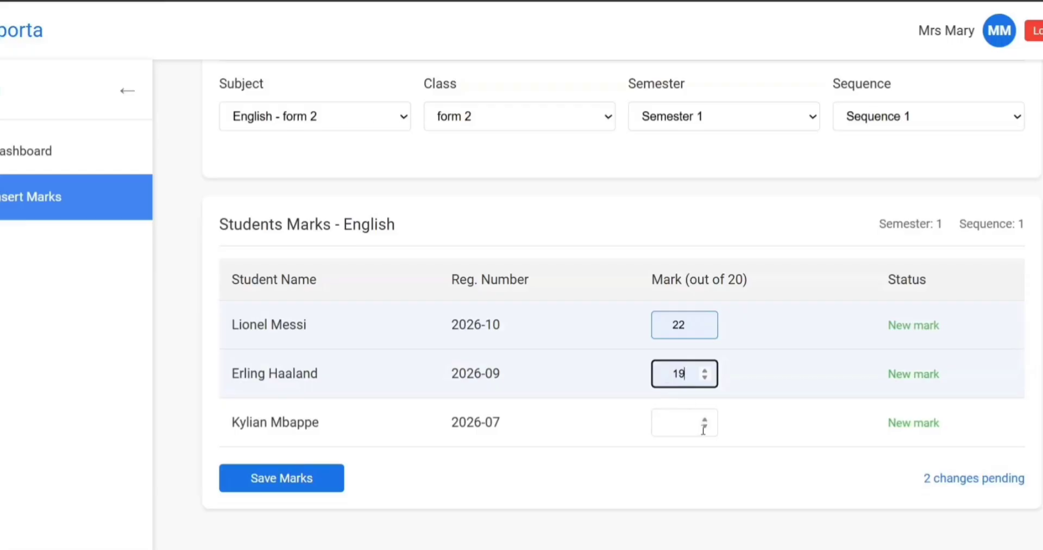
click(679, 426)
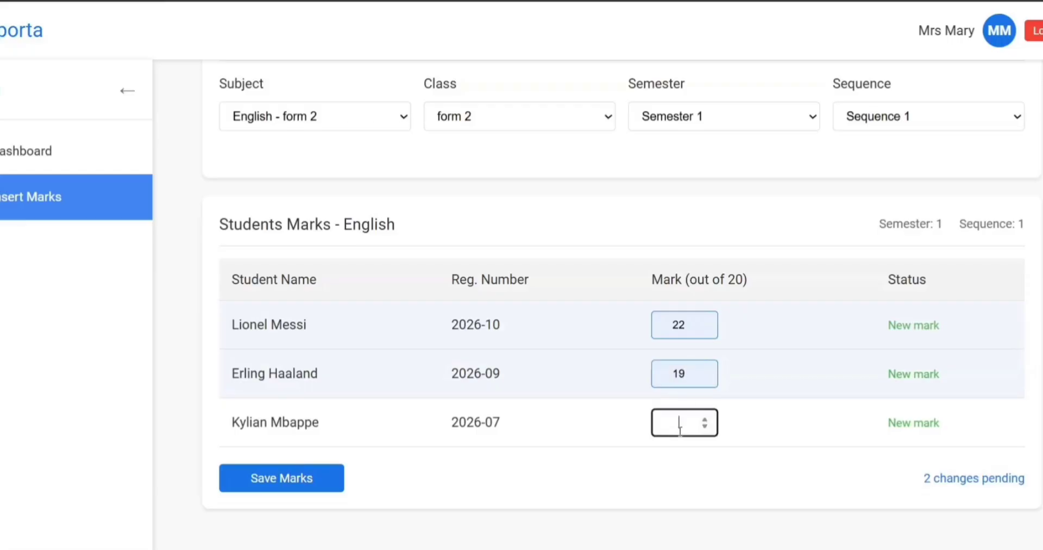
text(17)
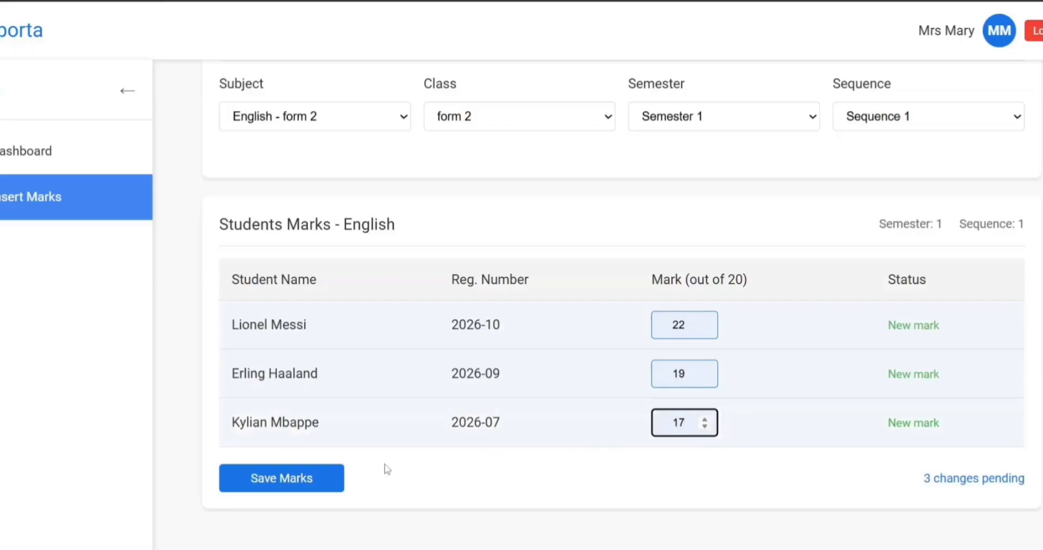
click(319, 475)
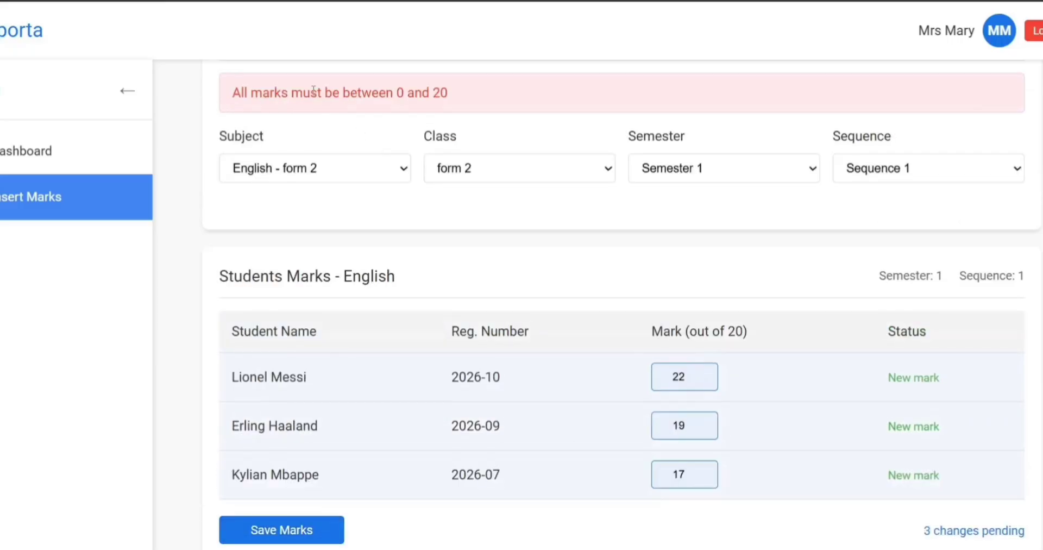
click(686, 380)
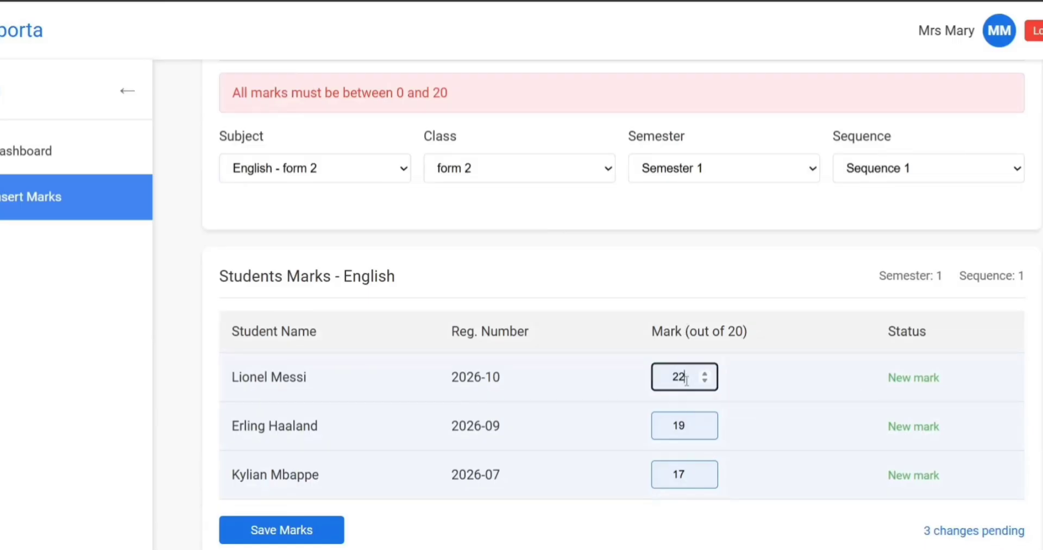
key(BackSpace)
key(BackSpace)
text(19)
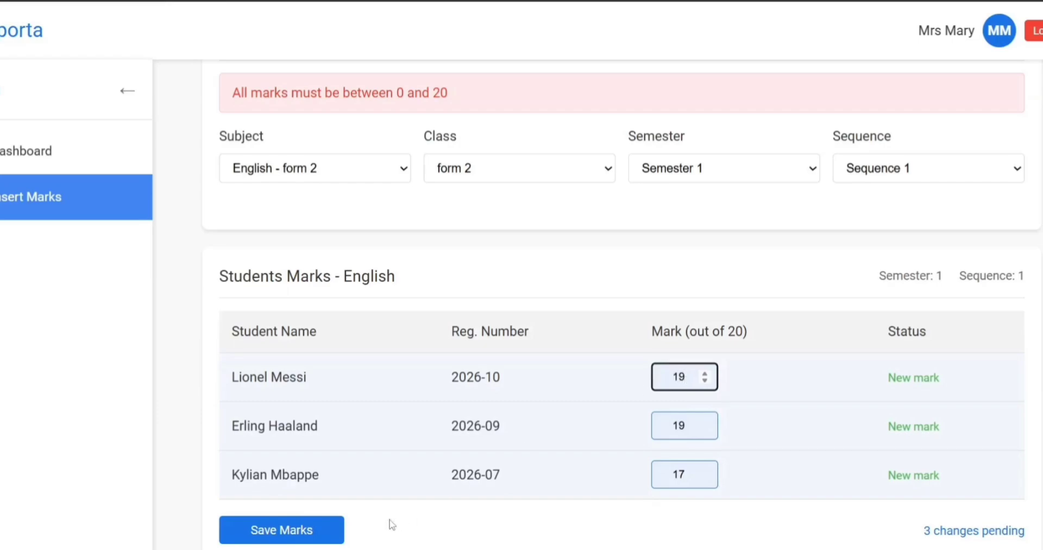
Save the English marks 19, 19 and 17 for the three form 2 students.
click(332, 532)
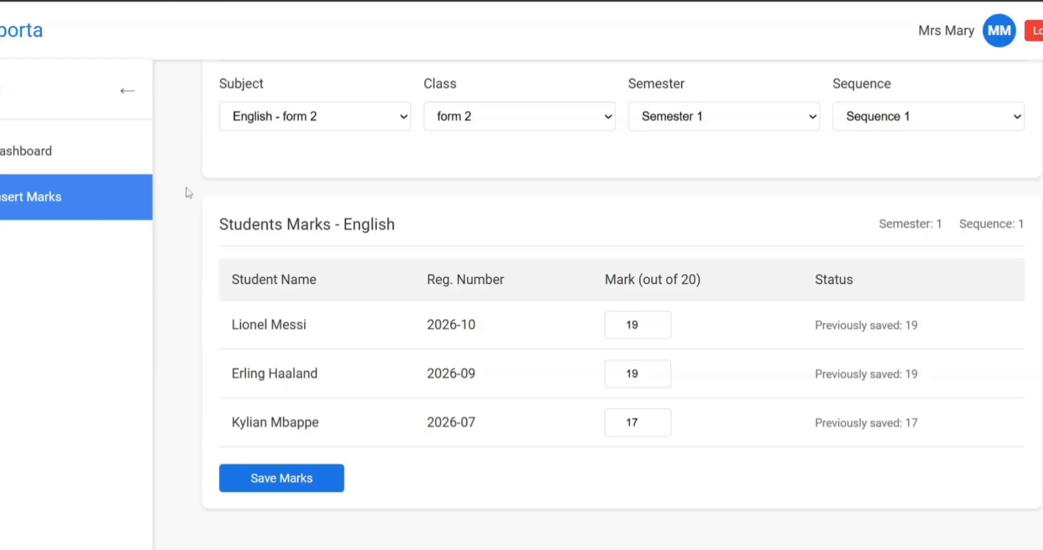
scroll(570, 248, up, 2)
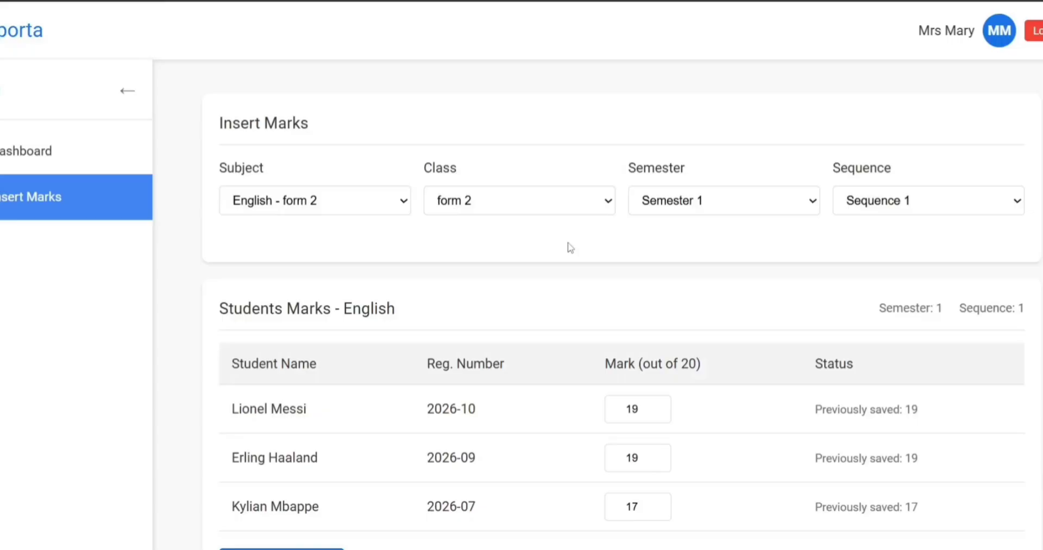
Log out of the teacher account and sign back in with the saved admin login.
click(1039, 32)
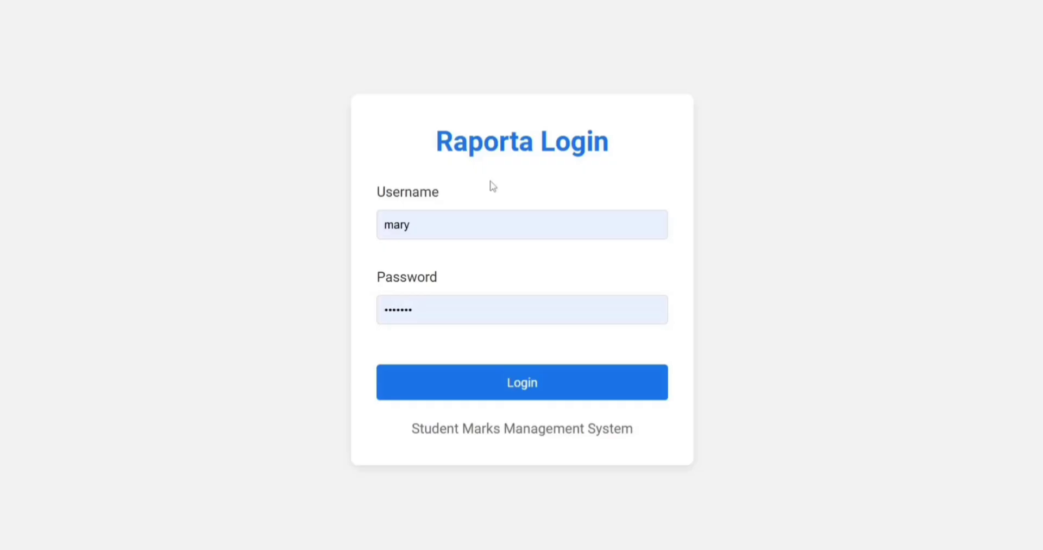
click(425, 223)
key(BackSpace)
key(BackSpace)
key(BackSpace)
key(BackSpace)
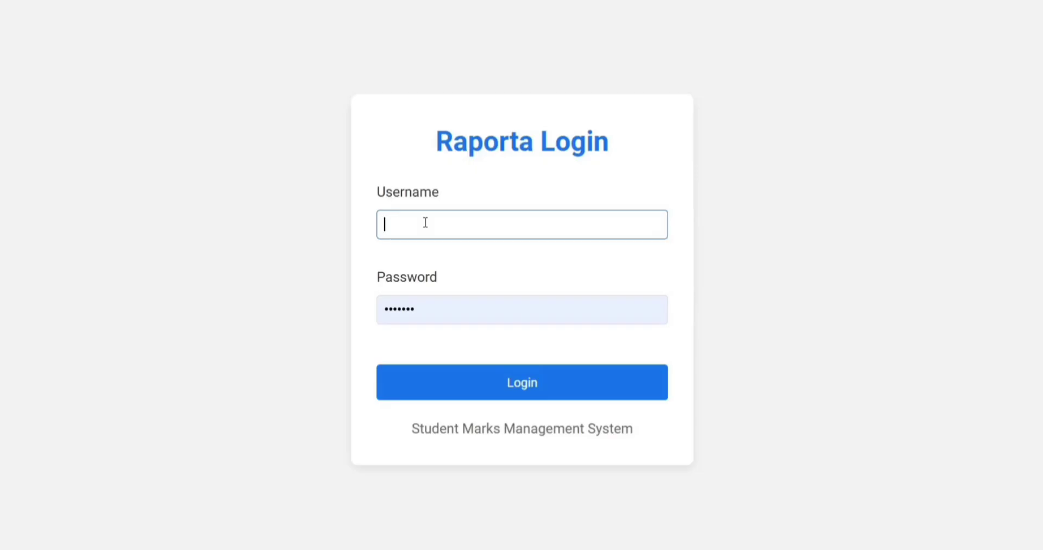
text(wonderland_admin)
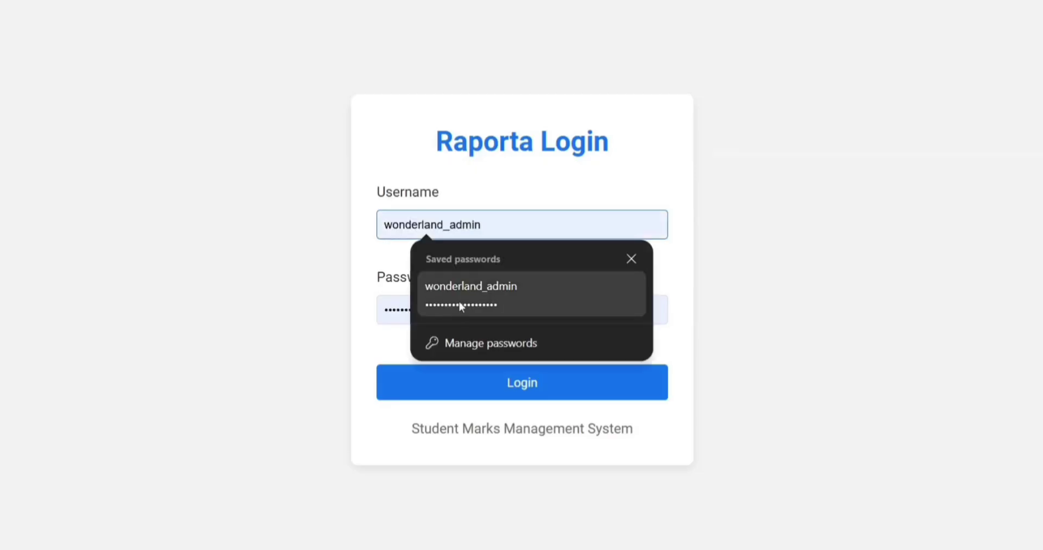
click(460, 306)
click(470, 380)
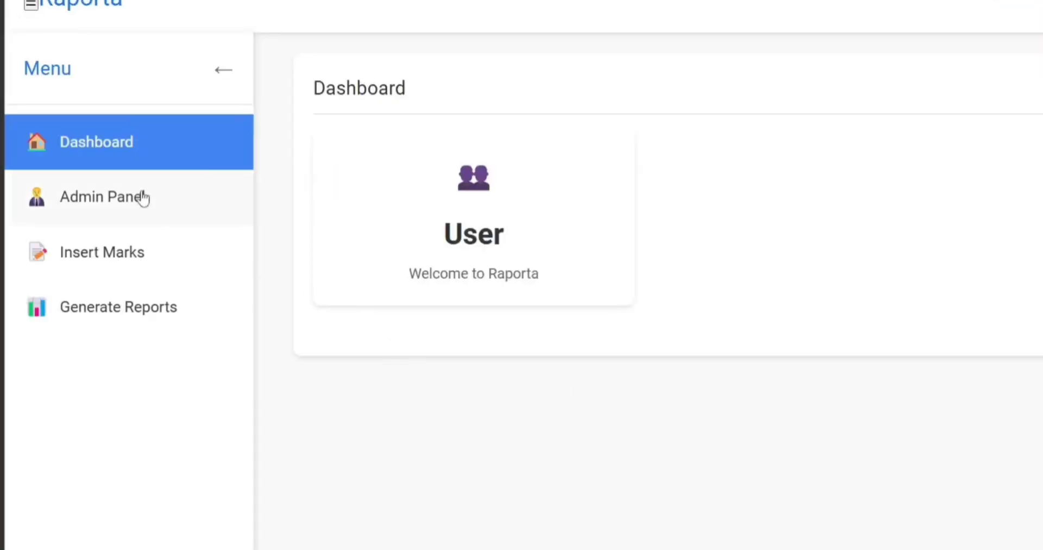
Go from the admin panel to the report card generation page.
click(143, 197)
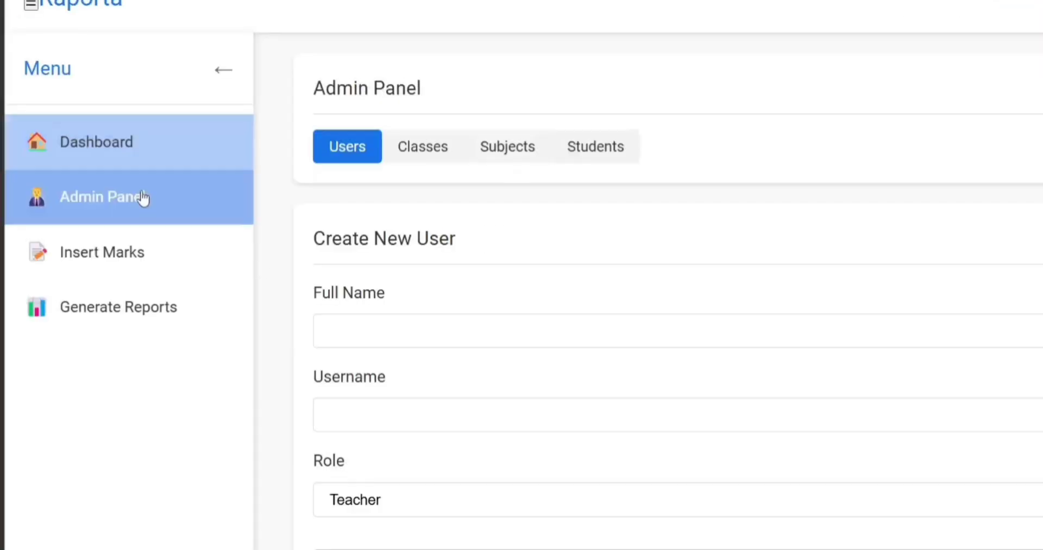
click(148, 252)
click(166, 317)
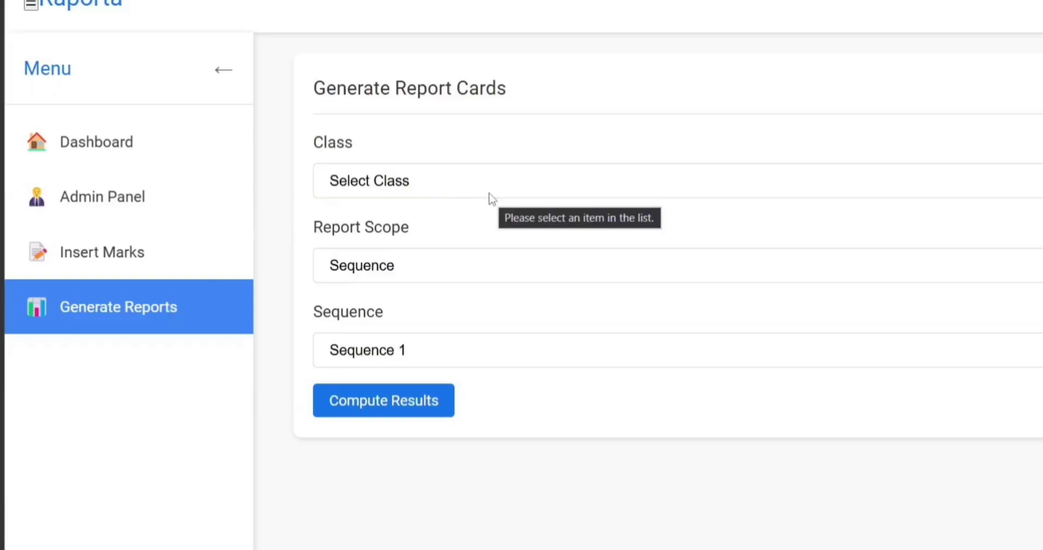
Compute results for class form 2, scope Sequence, Sequence 1, giving class average 18.27.
click(442, 181)
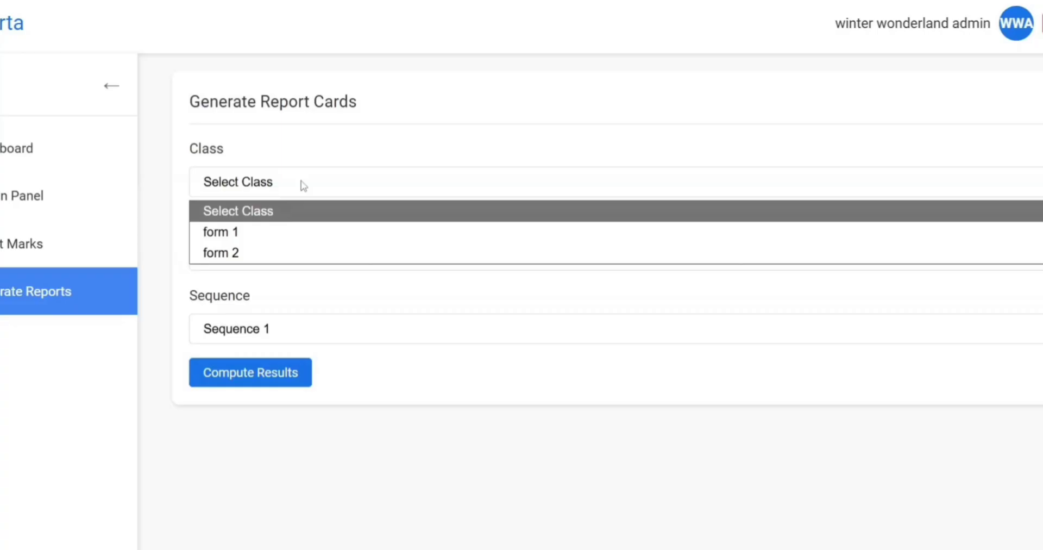
click(303, 184)
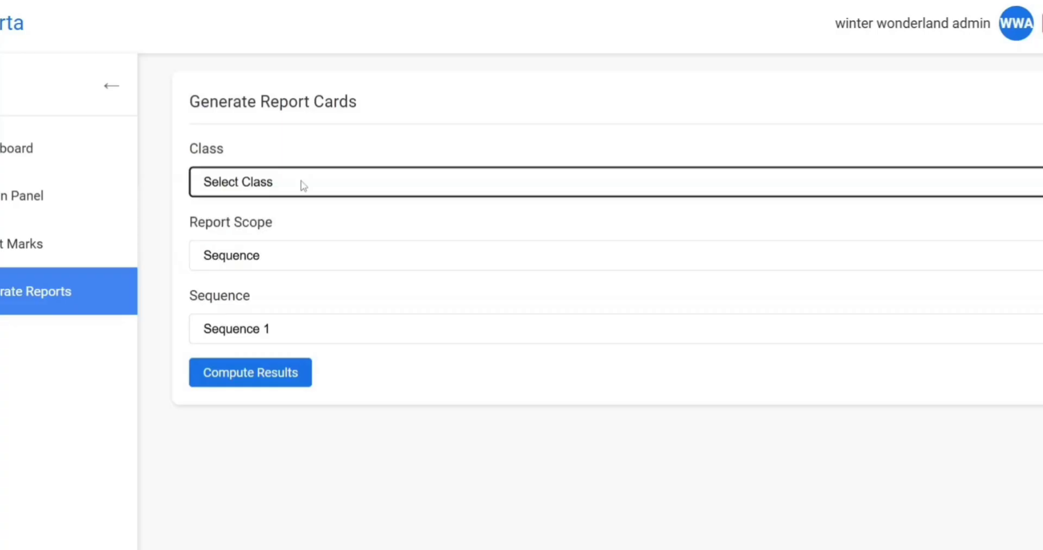
click(303, 184)
click(263, 256)
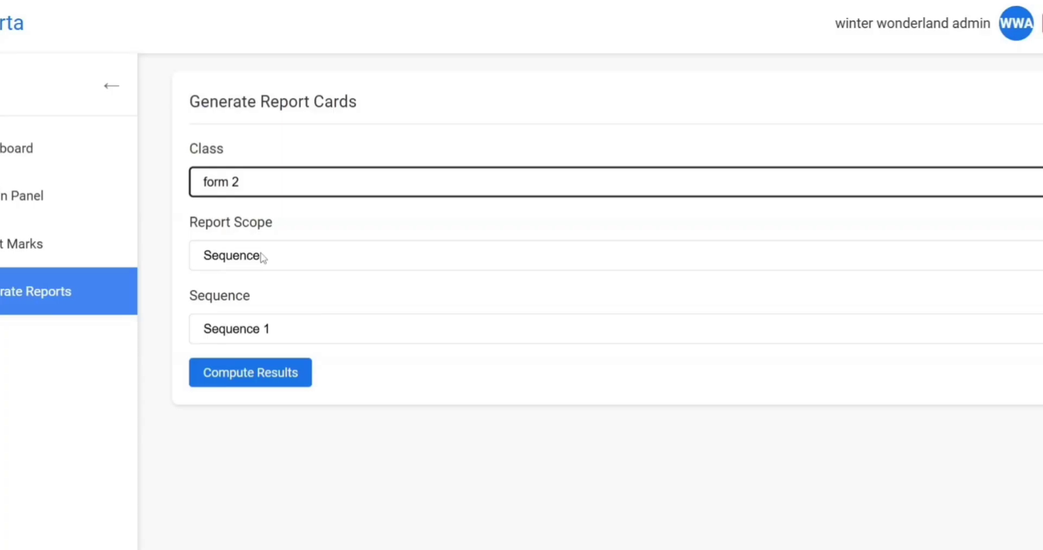
click(263, 257)
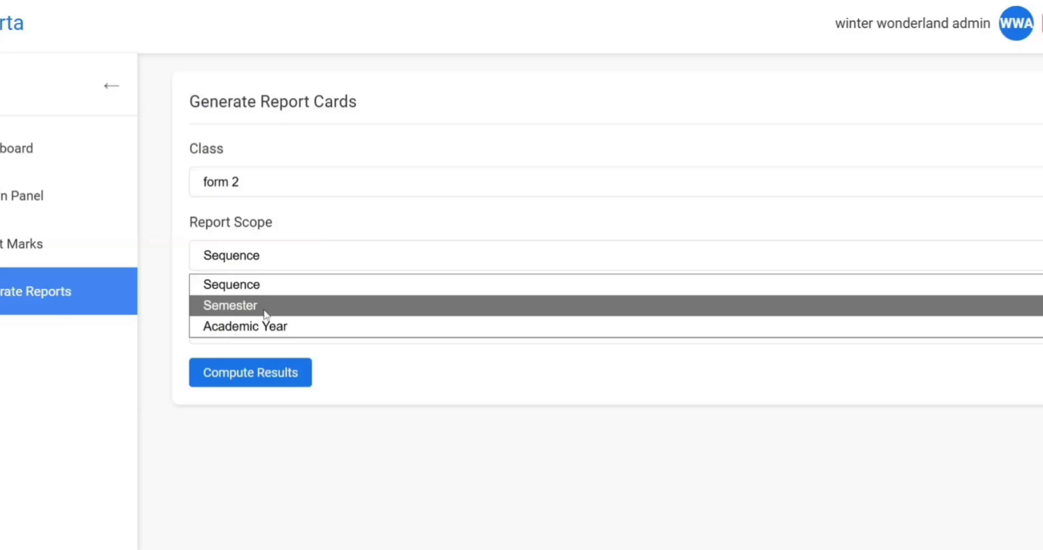
click(272, 261)
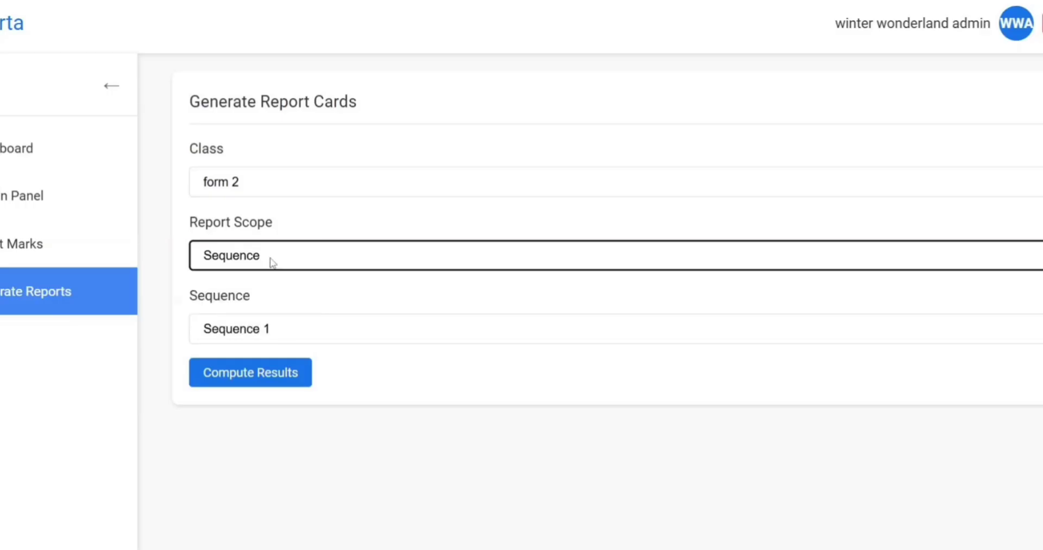
click(286, 333)
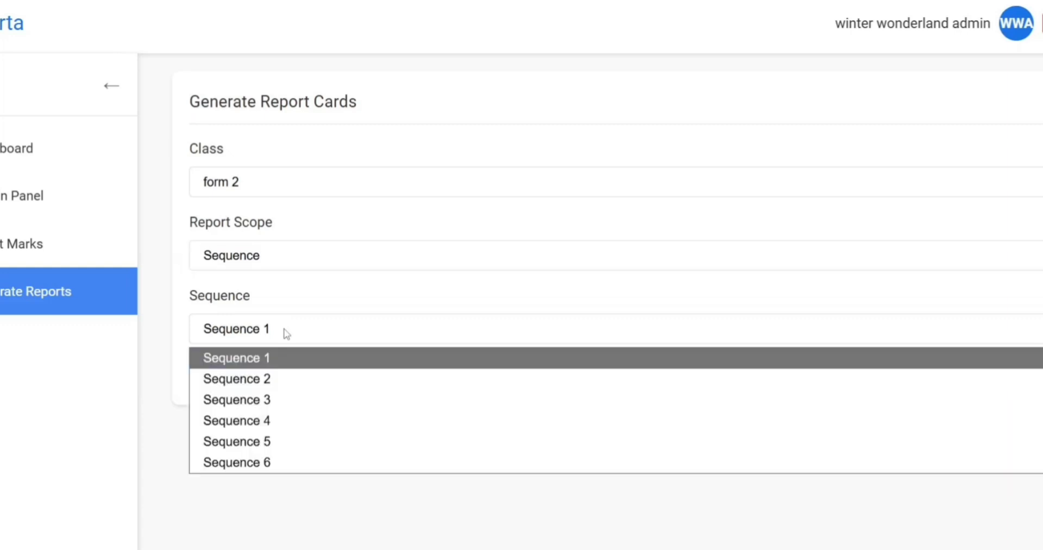
click(271, 358)
click(272, 374)
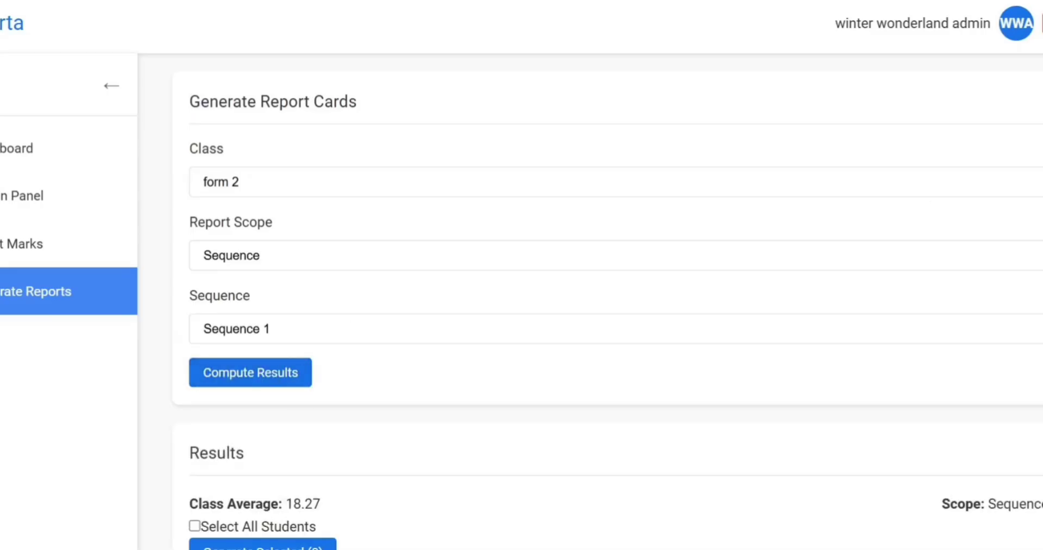
Generate the rank 1 student's report card from the results table as Report_2026-10.pdf.
scroll(597, 299, down, 5)
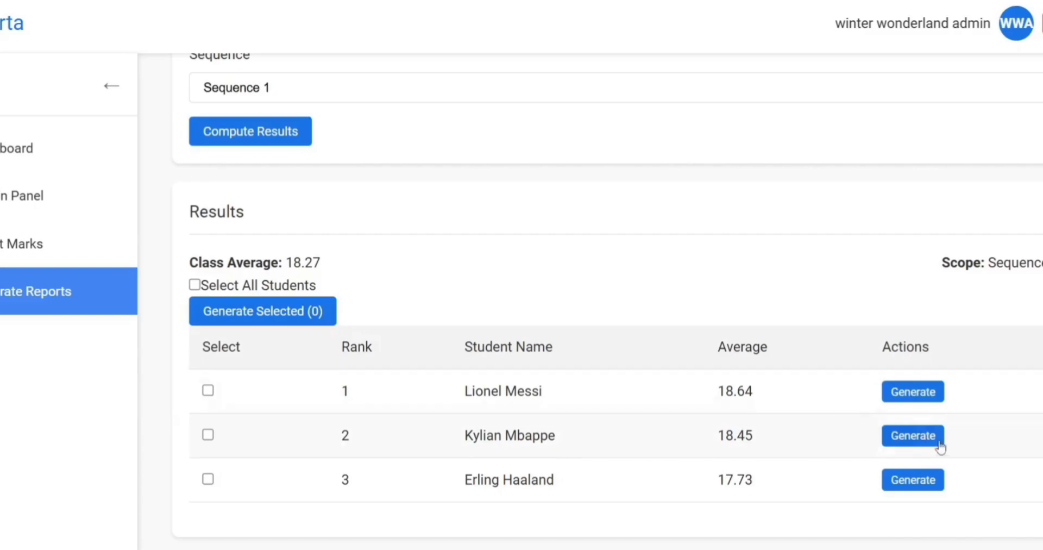
click(914, 392)
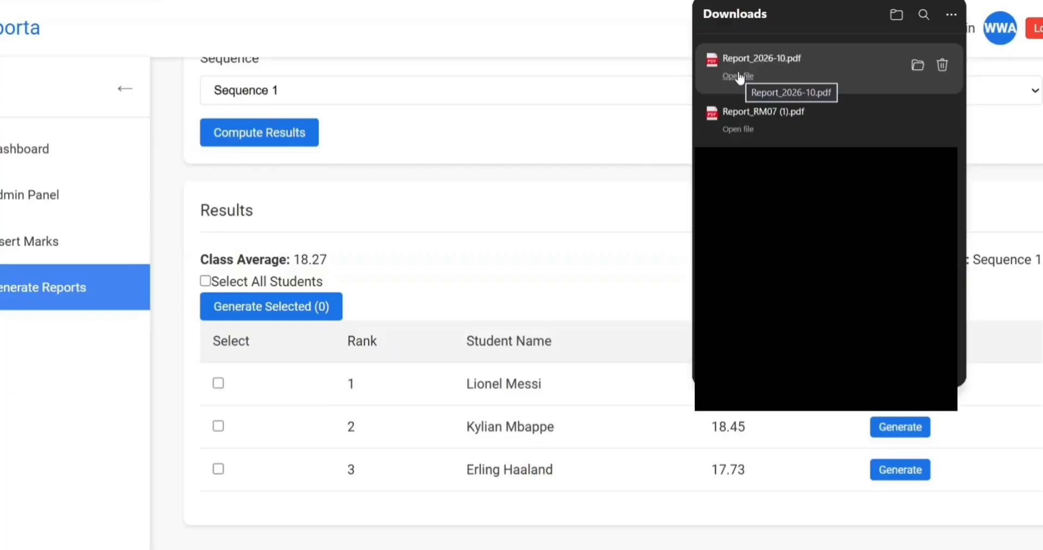
Open Report_2026-10.pdf and highlight class average 18.27, student average 18.64 and rank 1/3.
click(739, 76)
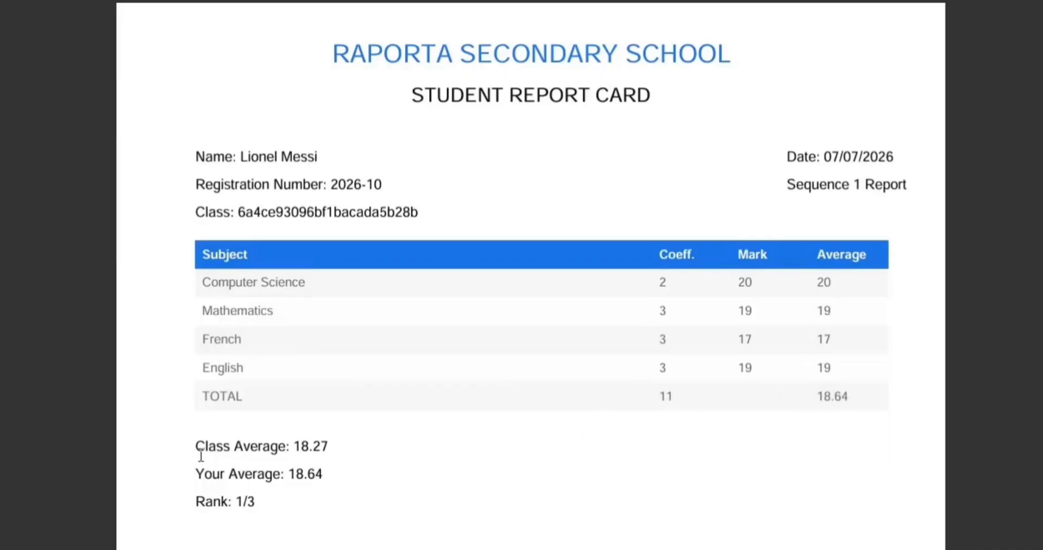
triple_click(330, 453)
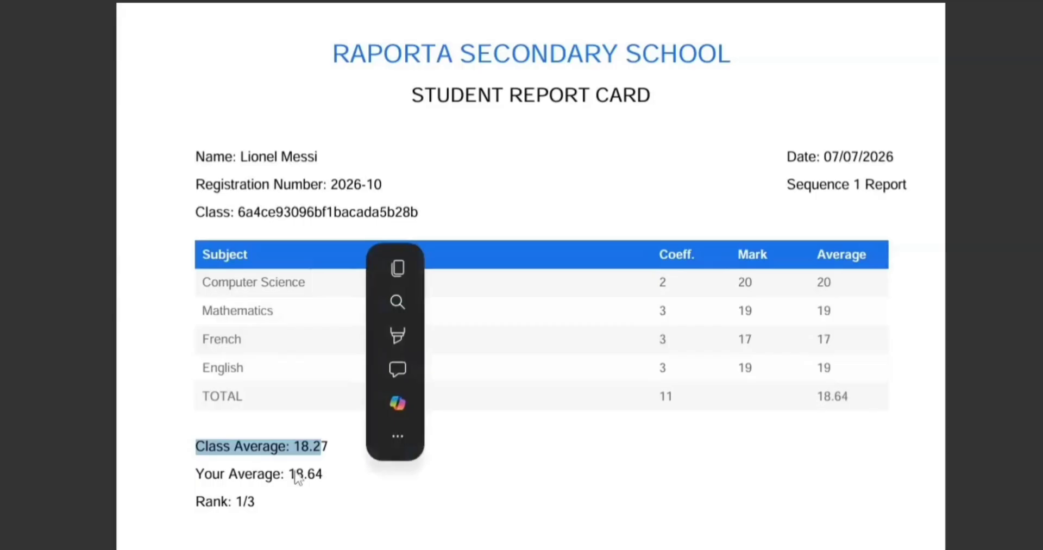
drag(197, 477, 342, 475)
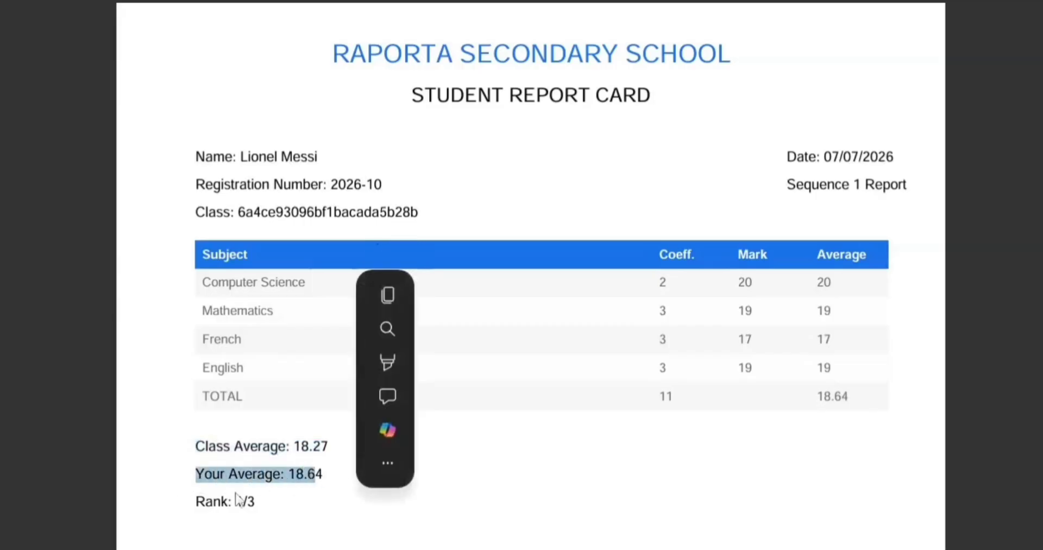
drag(198, 513, 282, 505)
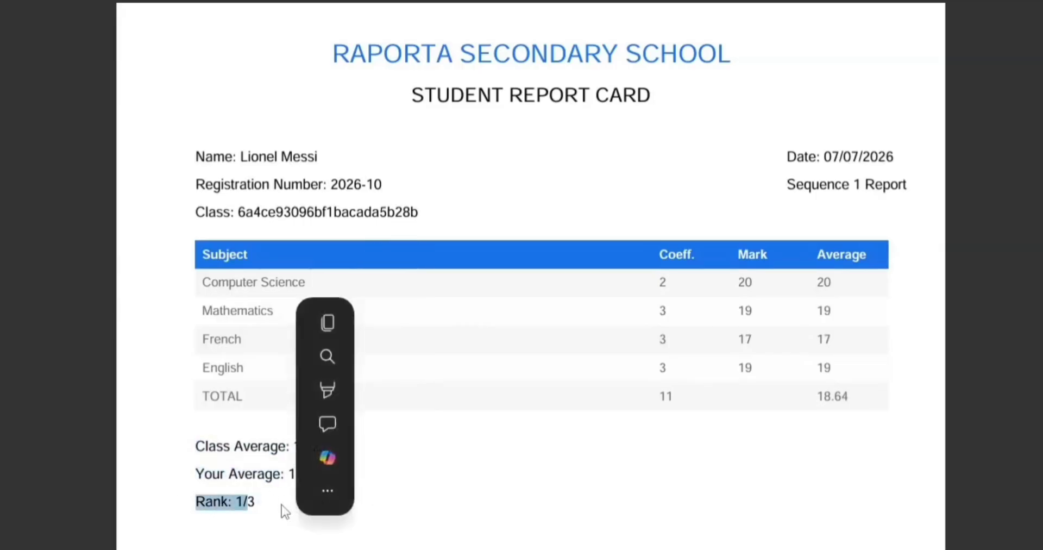
click(281, 510)
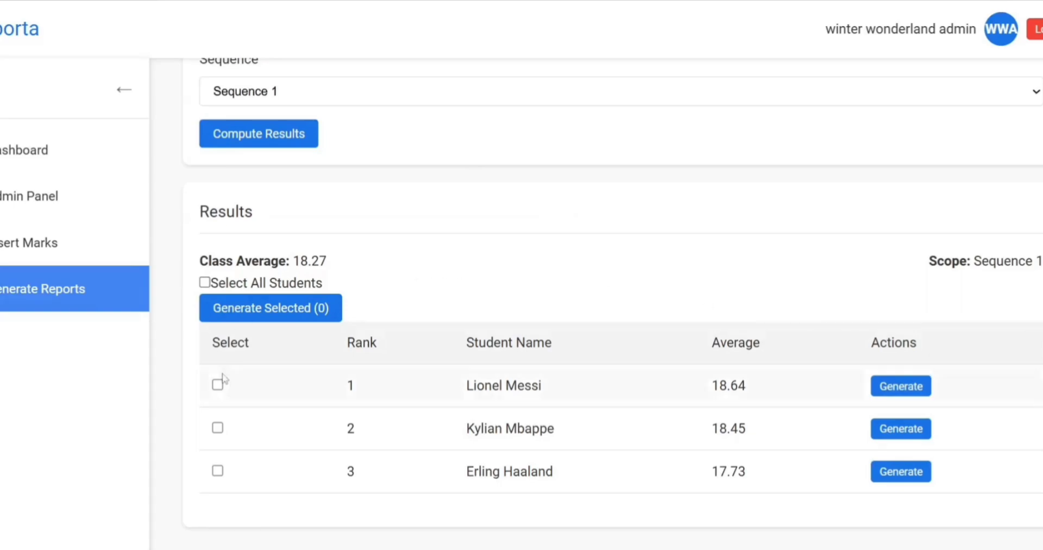
Select all three form 2 students and generate their report cards together.
click(218, 471)
click(217, 429)
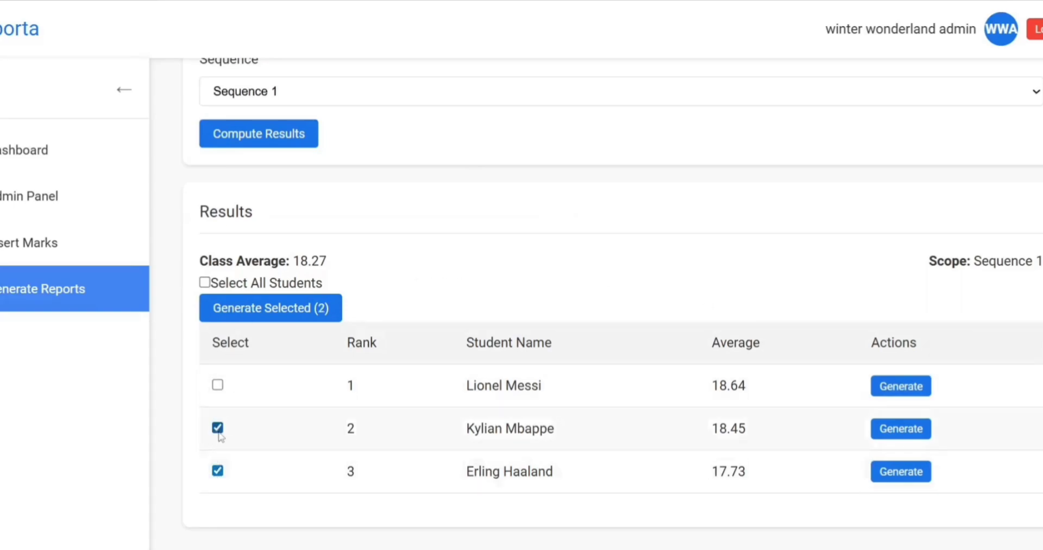
click(217, 385)
click(217, 385)
click(218, 471)
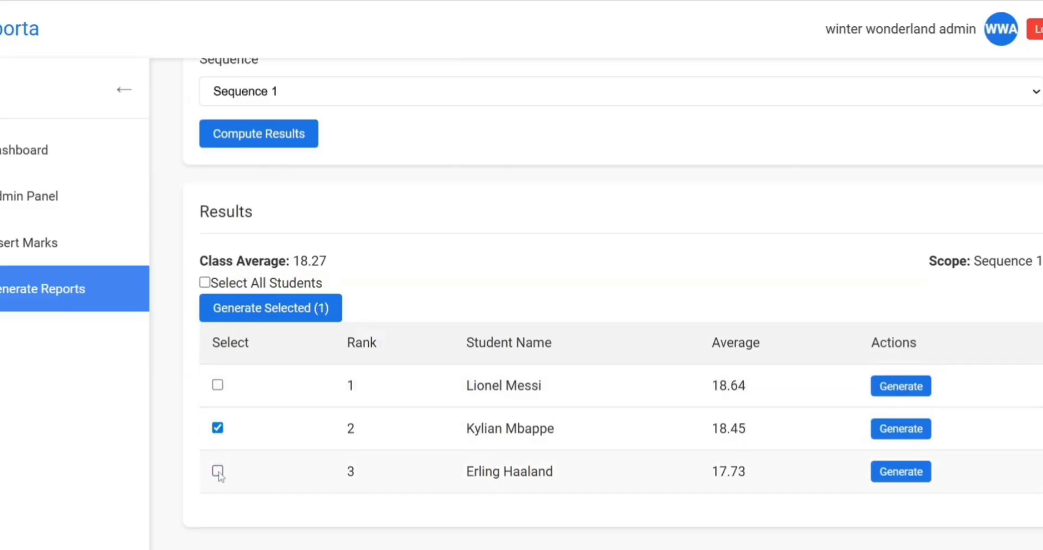
click(217, 428)
click(205, 283)
click(267, 311)
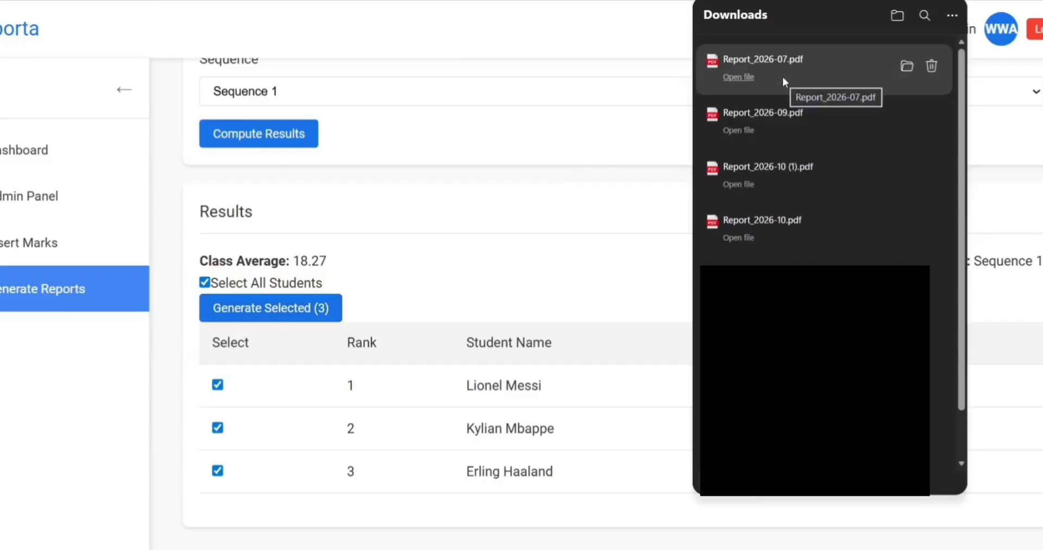
Open Report_2026-07.pdf from Downloads in the PDF viewer.
click(748, 68)
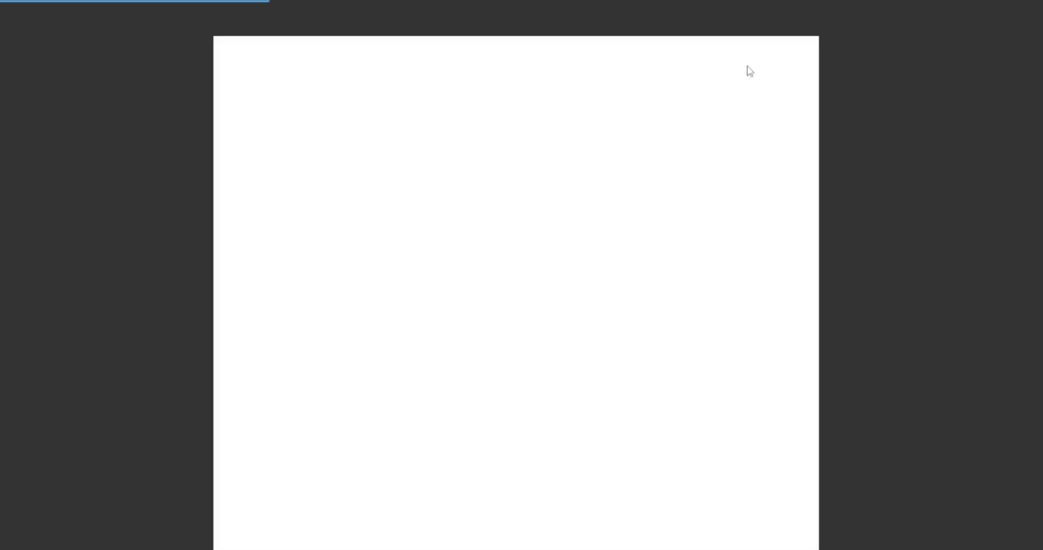